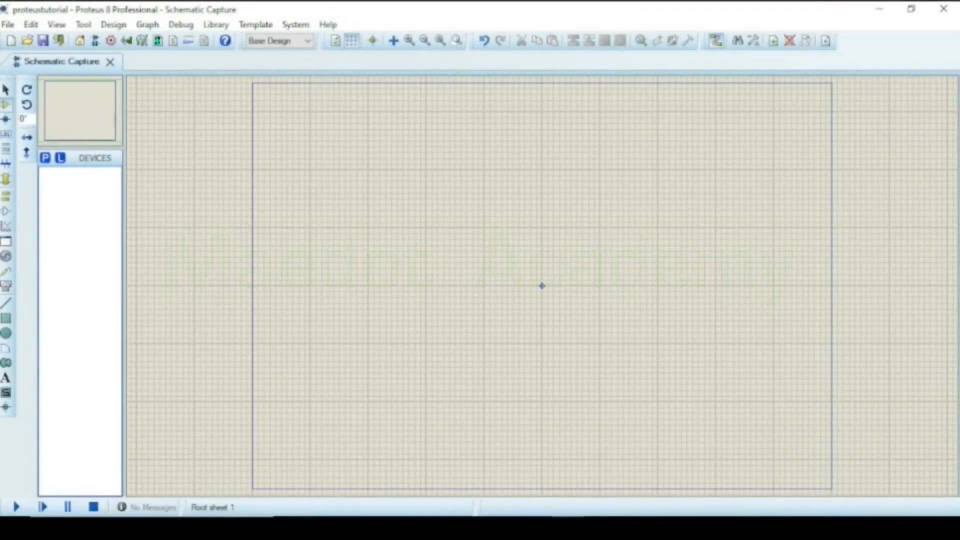
Pick LED-RED, a resistor and the Arduino UNO V2.0 into the parts list
click(47, 158)
text(red)
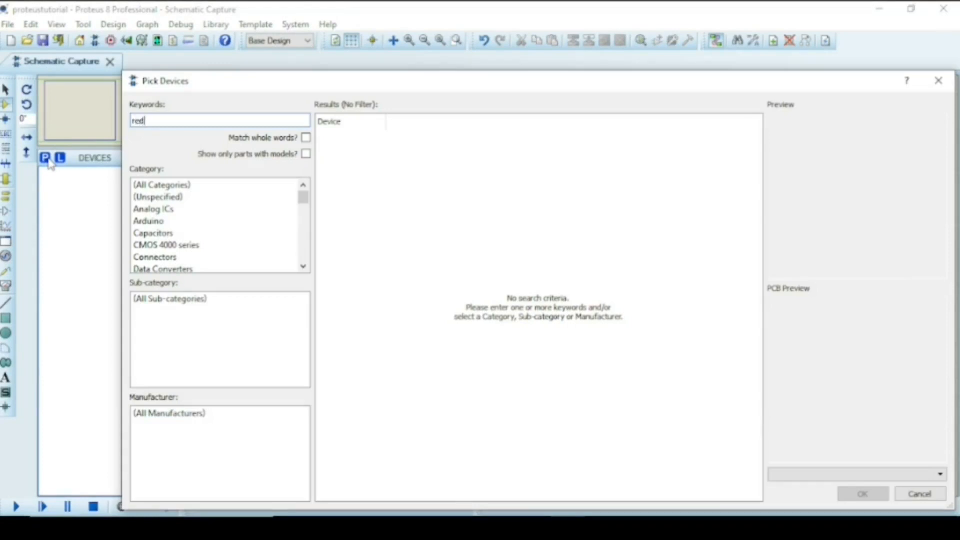
text(led)
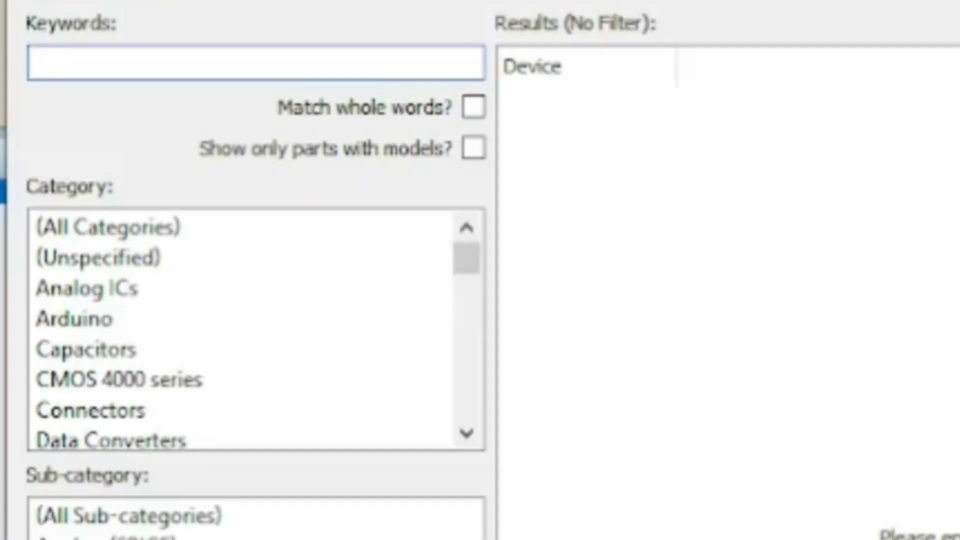
text(resistor)
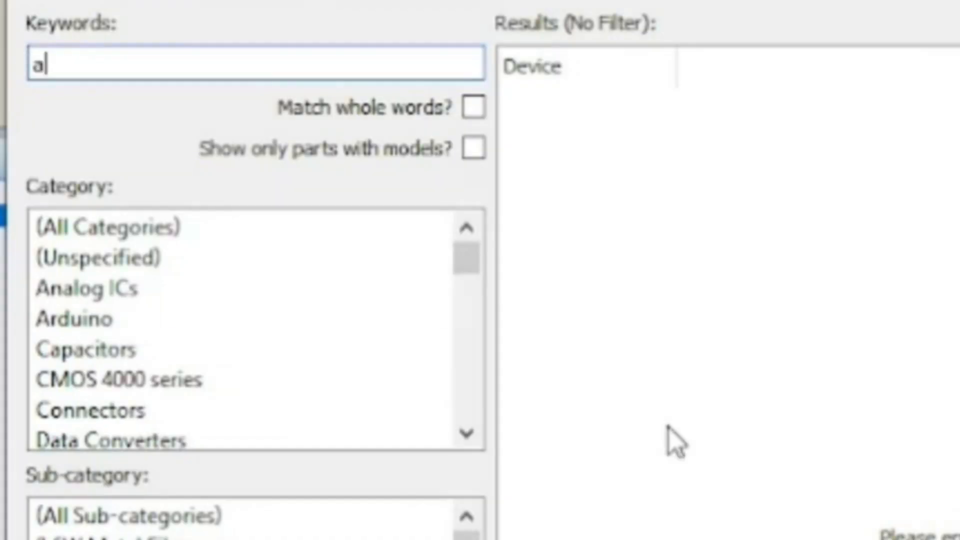
text(rduino un)
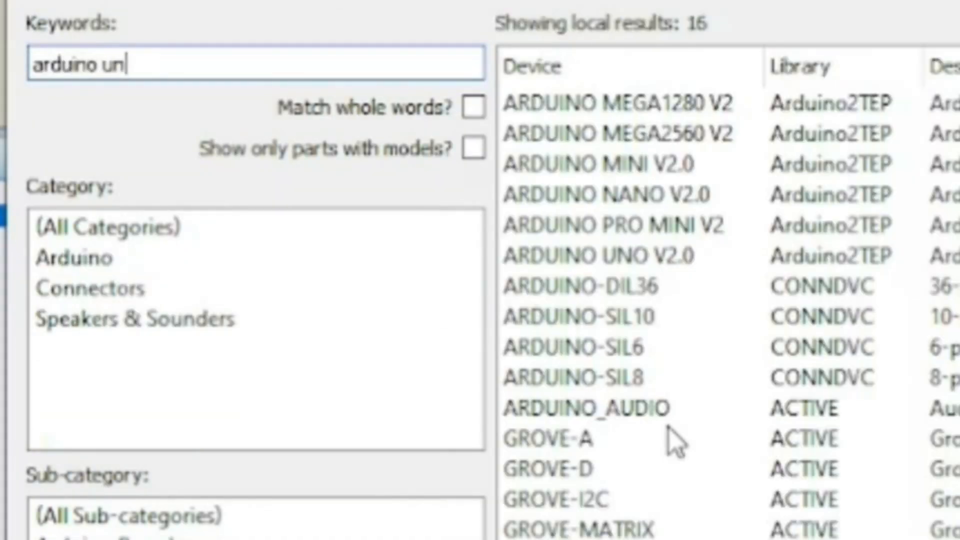
text(o)
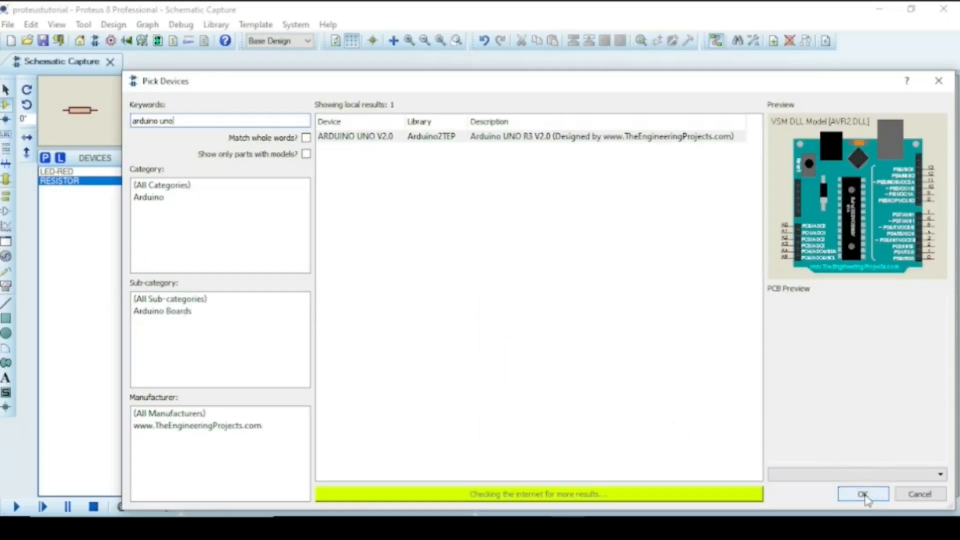
click(876, 498)
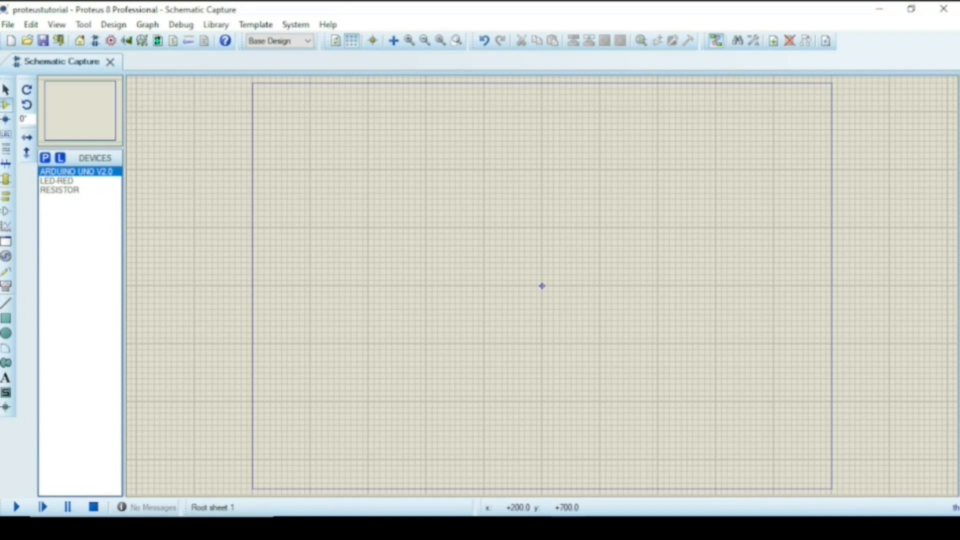
Place the Arduino UNO at the sheet centre and turn the grid off
click(542, 286)
click(351, 41)
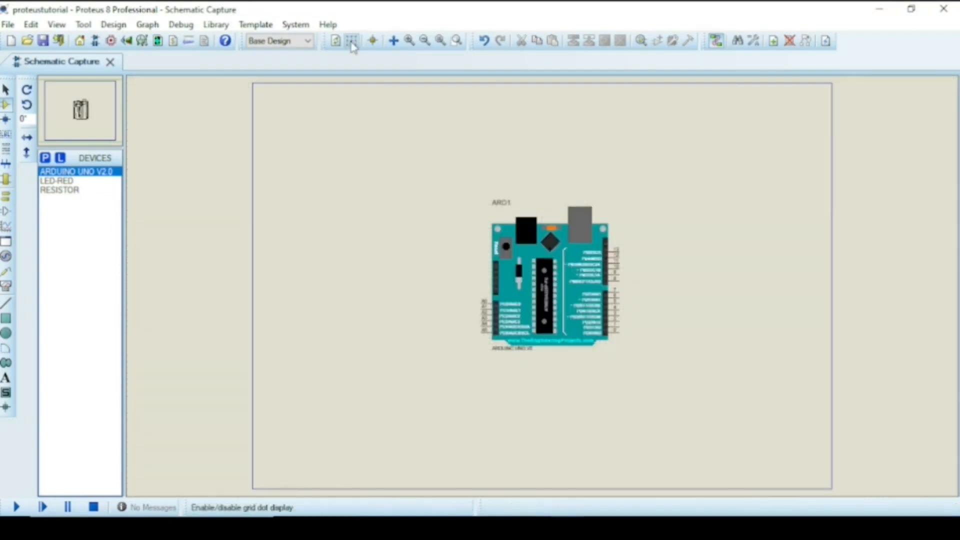
click(351, 41)
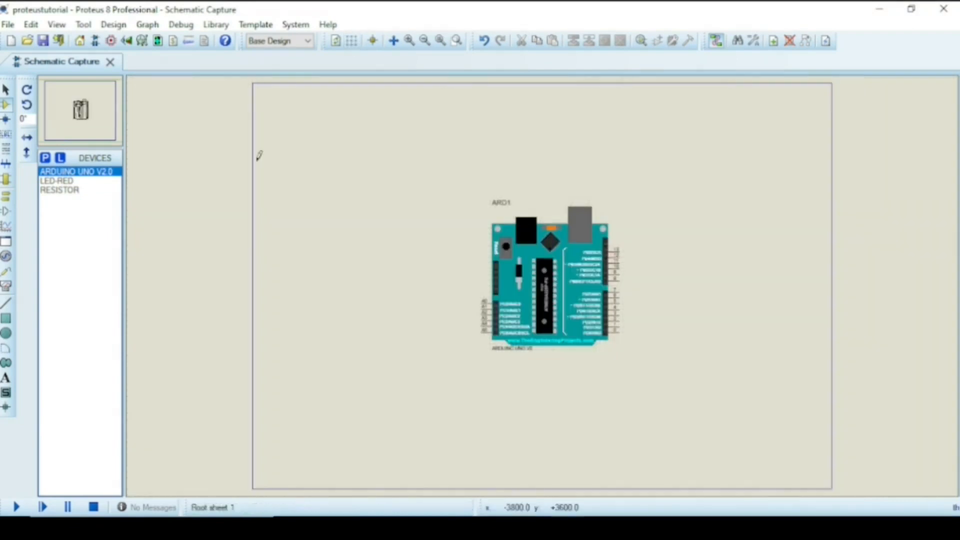
click(411, 41)
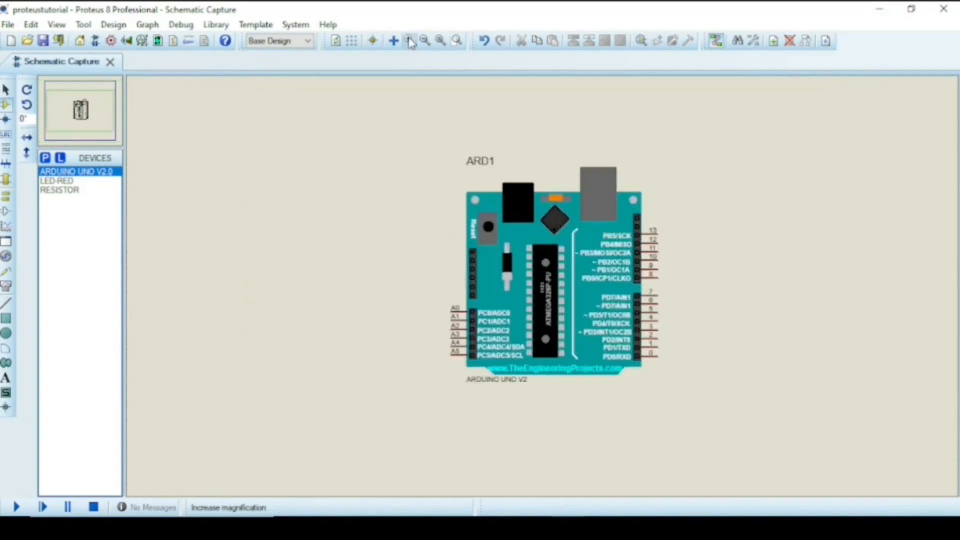
click(411, 41)
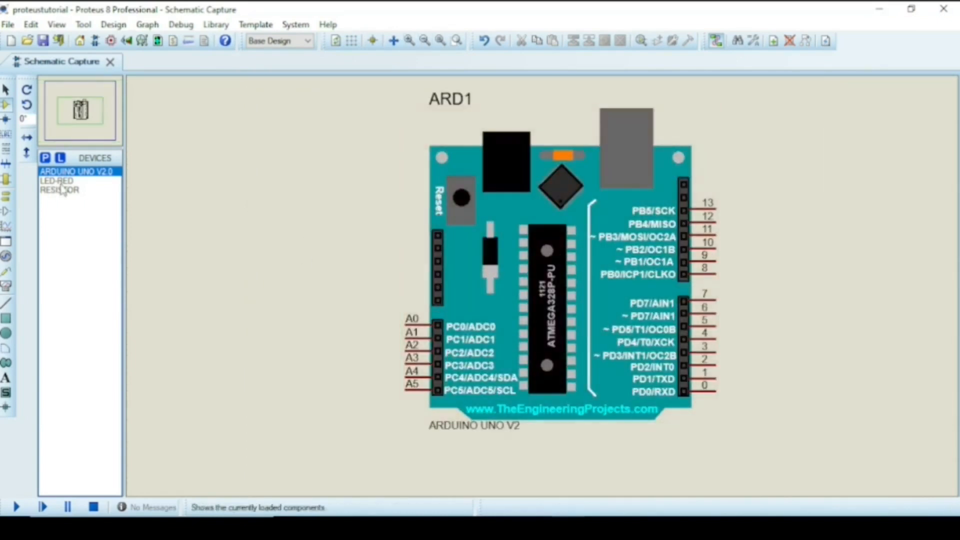
Place resistor R1 right of the Arduino and wire pin 12 to it
double_click(64, 190)
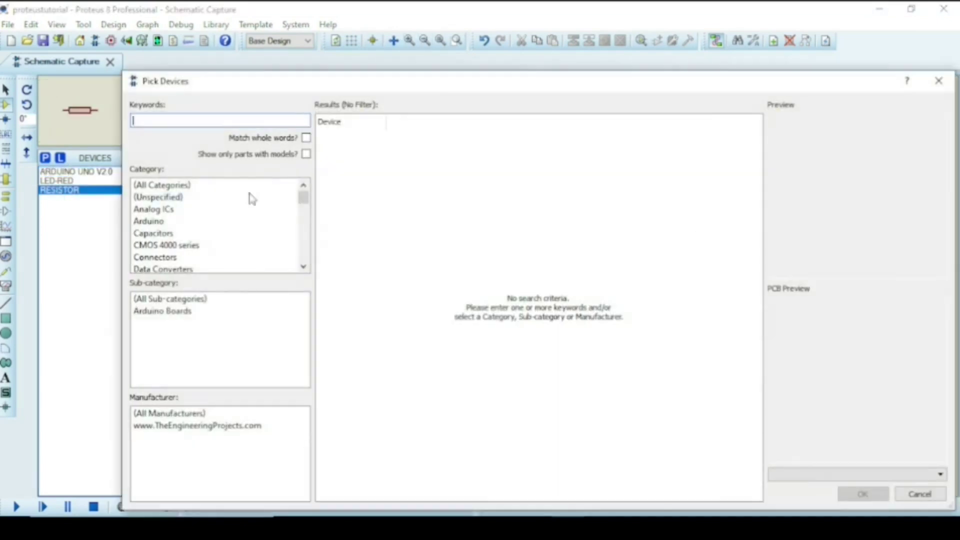
click(938, 82)
click(810, 217)
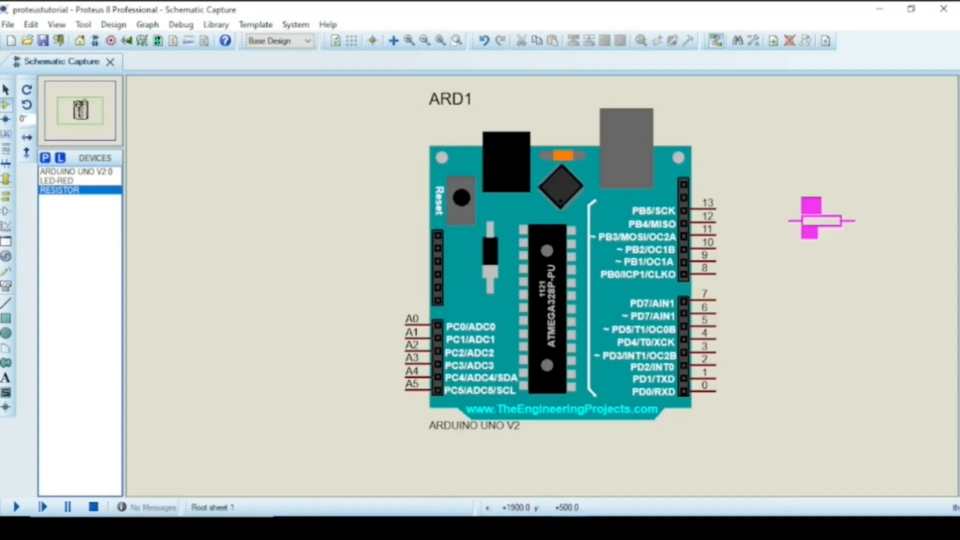
click(780, 220)
click(563, 263)
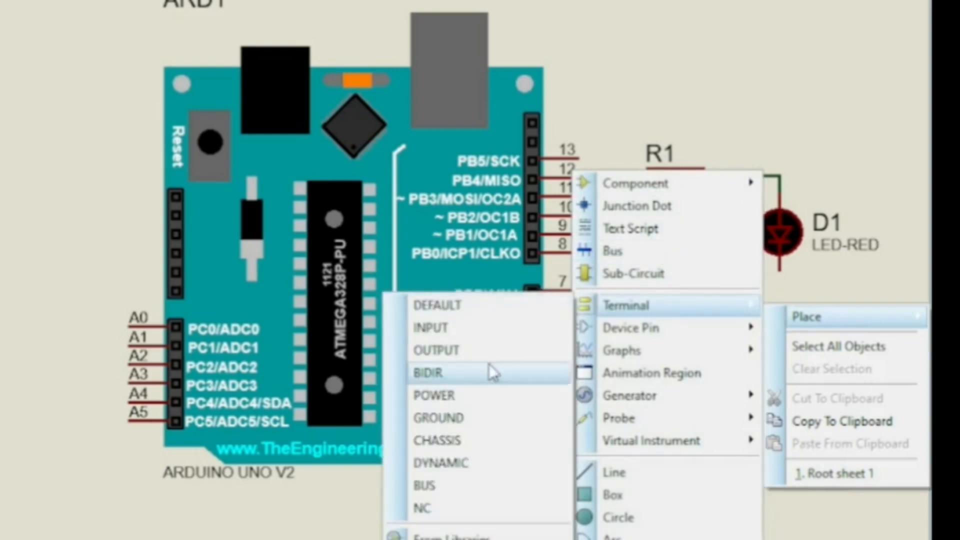
Place a GROUND terminal below LED D1 and wire the LED cathode to it
click(466, 418)
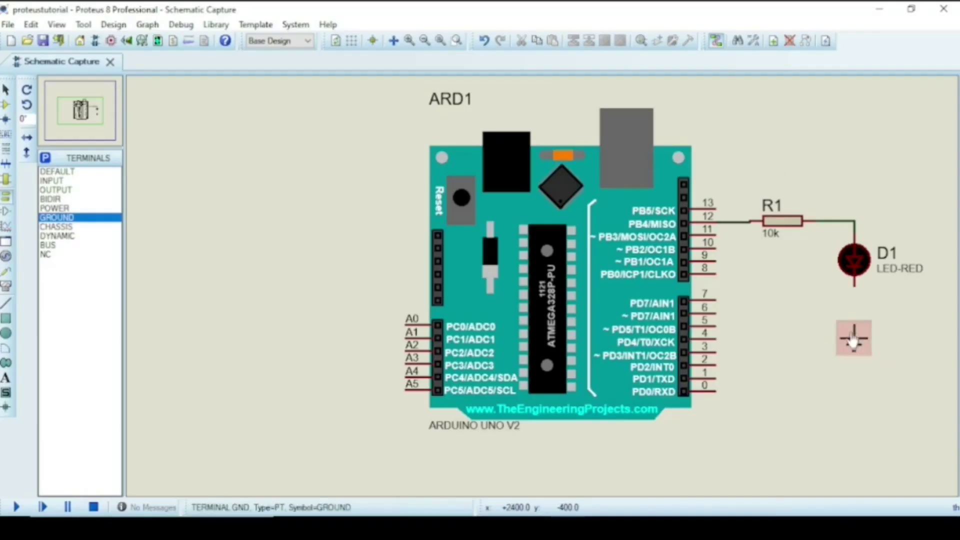
click(855, 339)
click(855, 283)
click(855, 330)
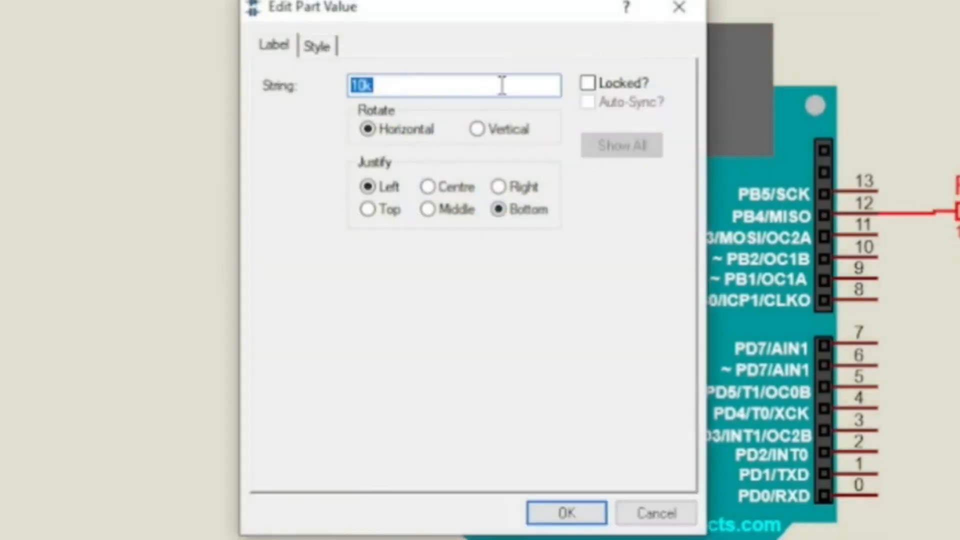
text(0.22K)
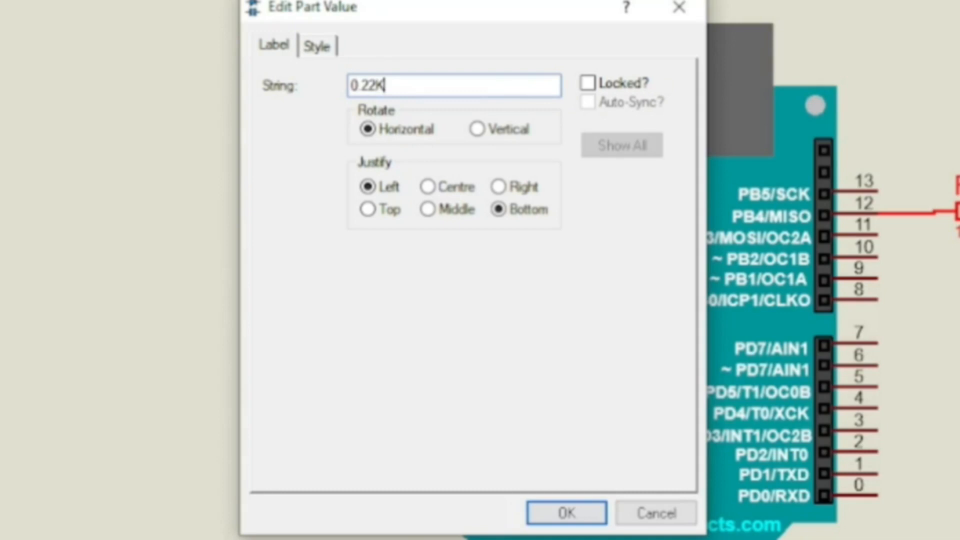
Change resistor R1's value from 10k to 0.22K
click(566, 514)
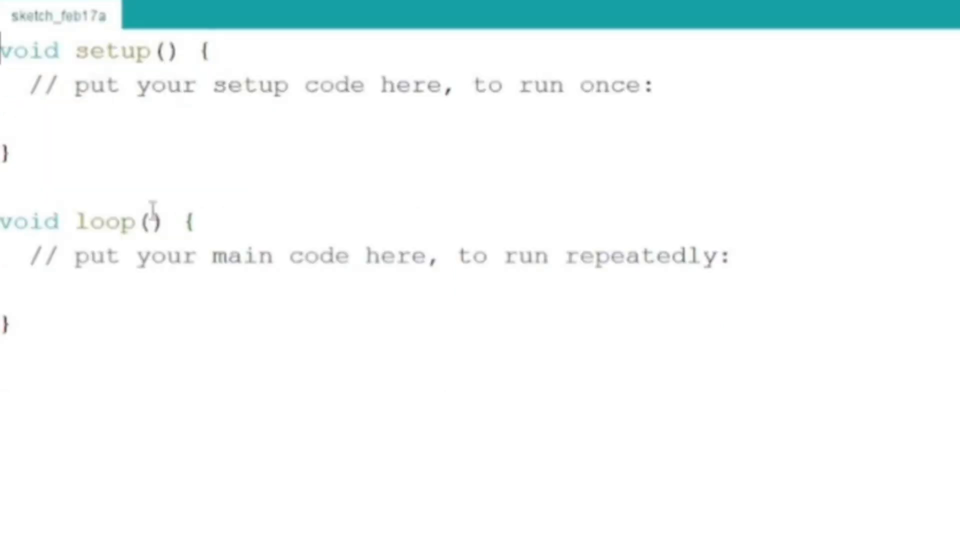
Add the '// variable declaration' comment after int led = 12; above setup
double_click(126, 85)
click(2, 49)
key(Return)
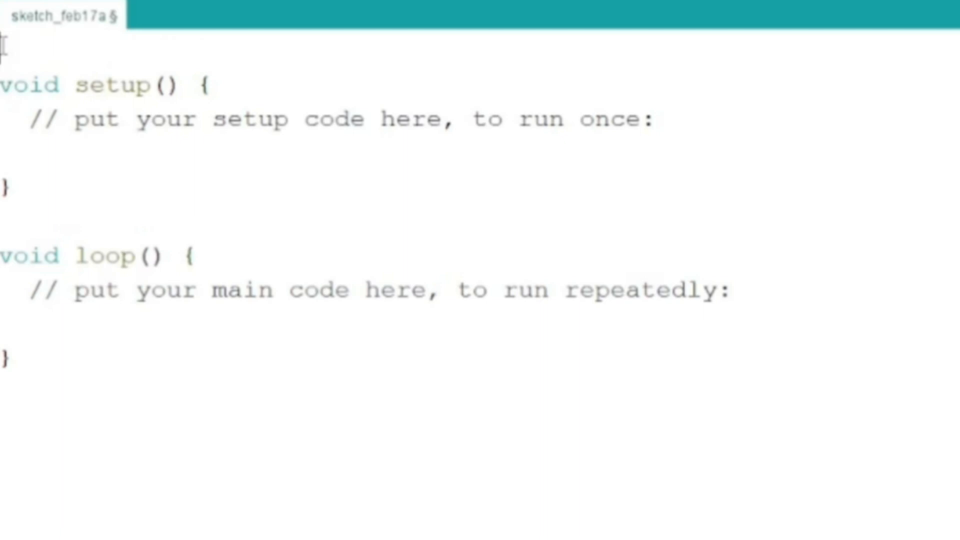
text(i)
text(nt l)
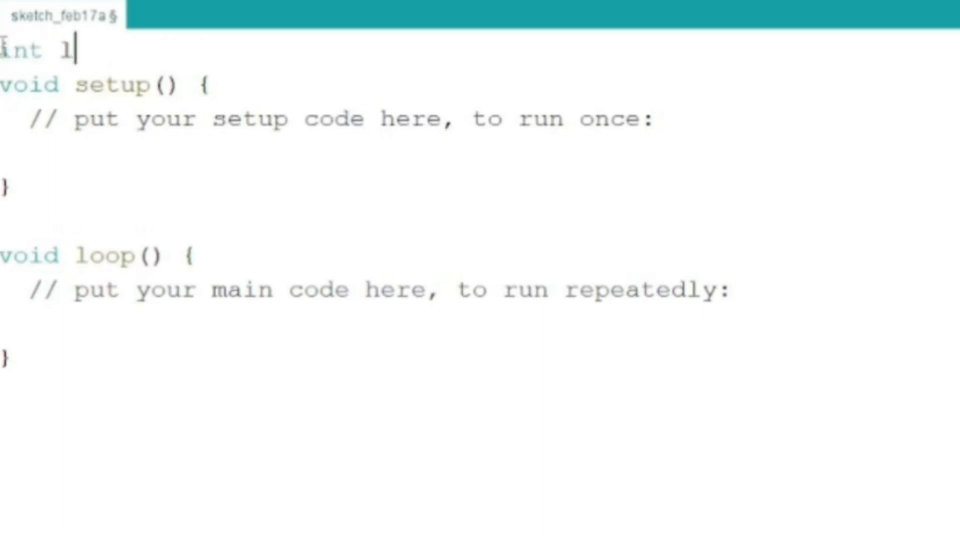
text(ed)
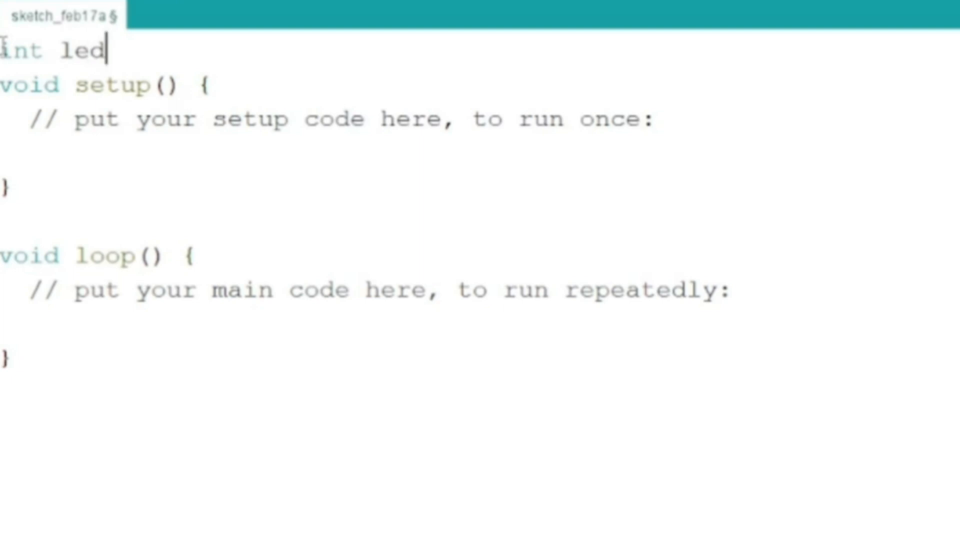
text( =12)
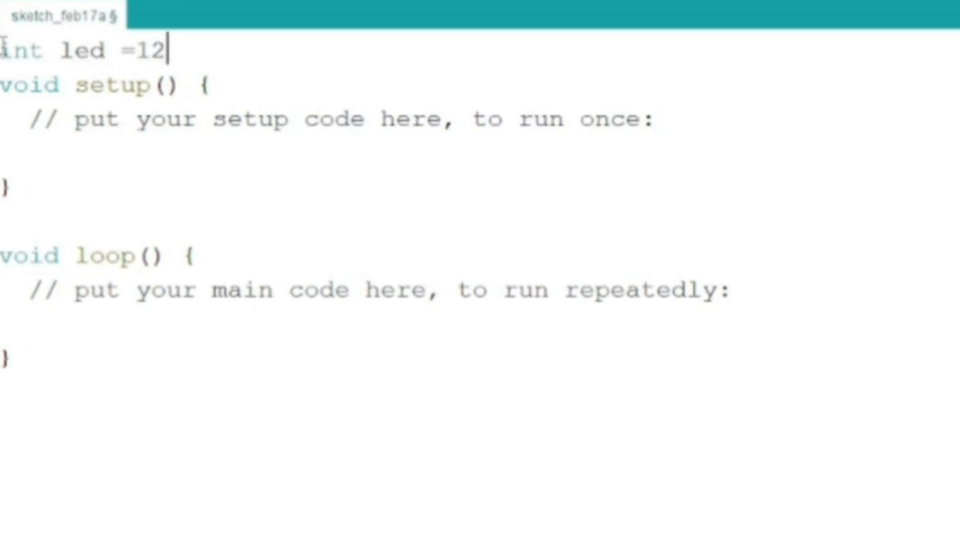
text(;)
text(//)
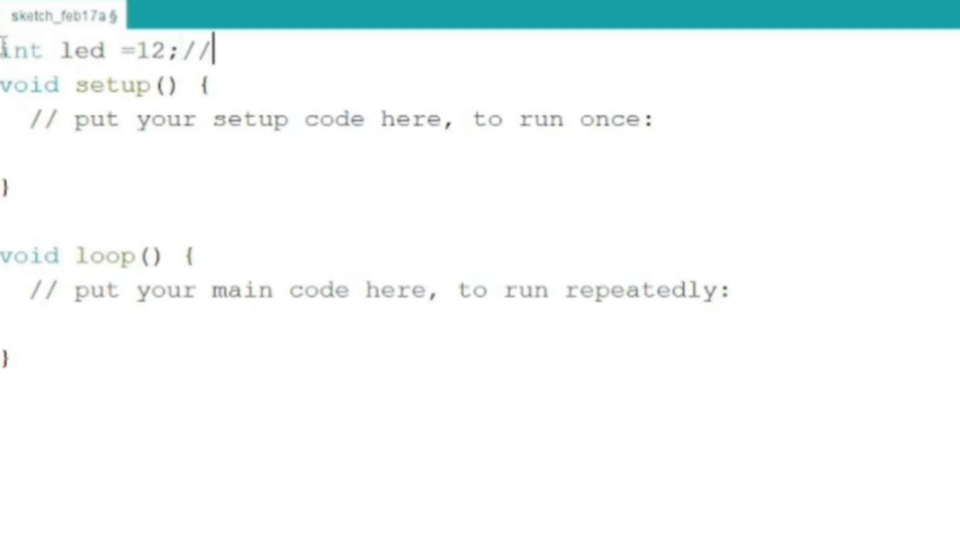
text( v)
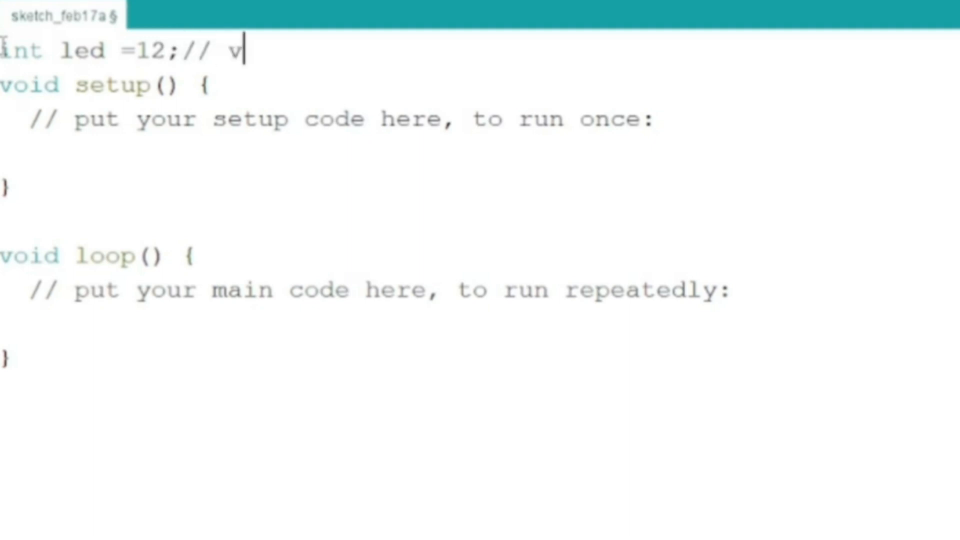
text(aria)
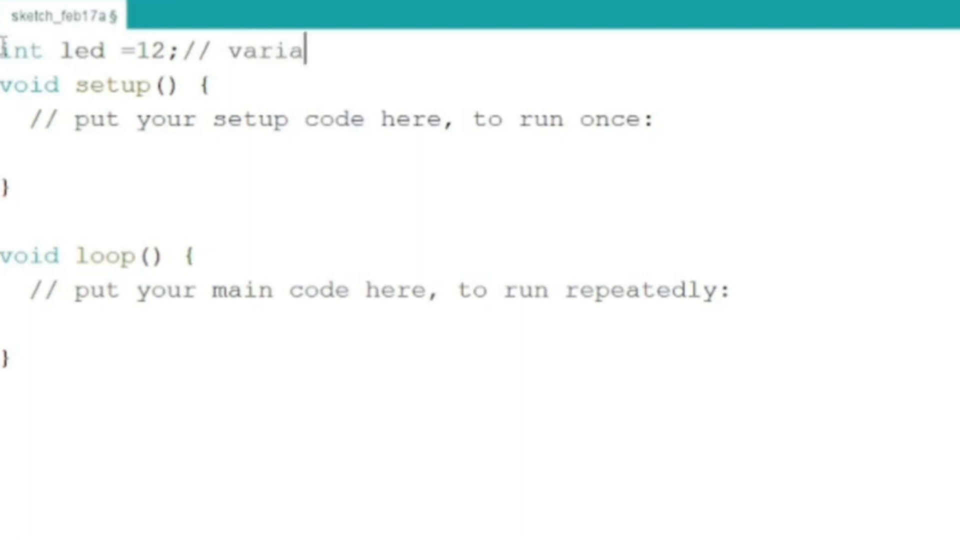
text(ble )
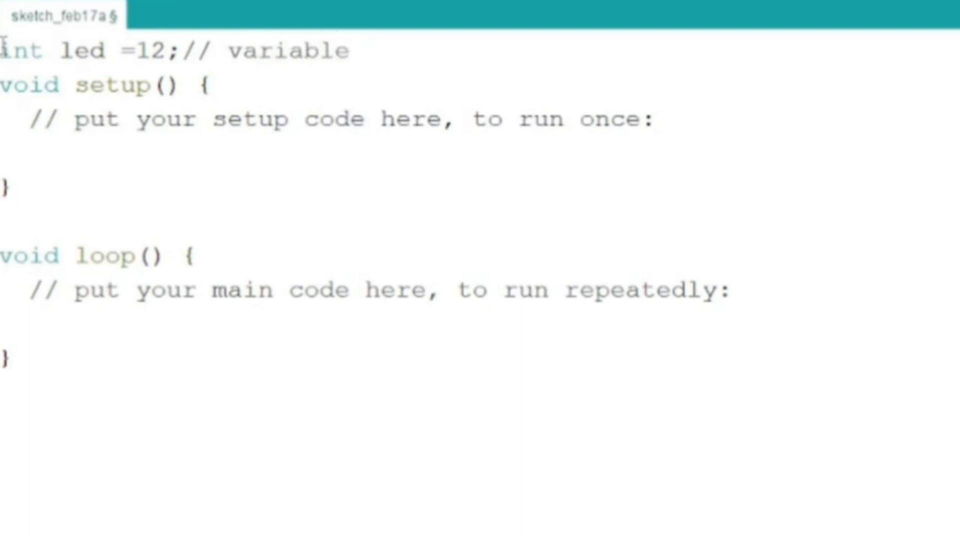
text(declar)
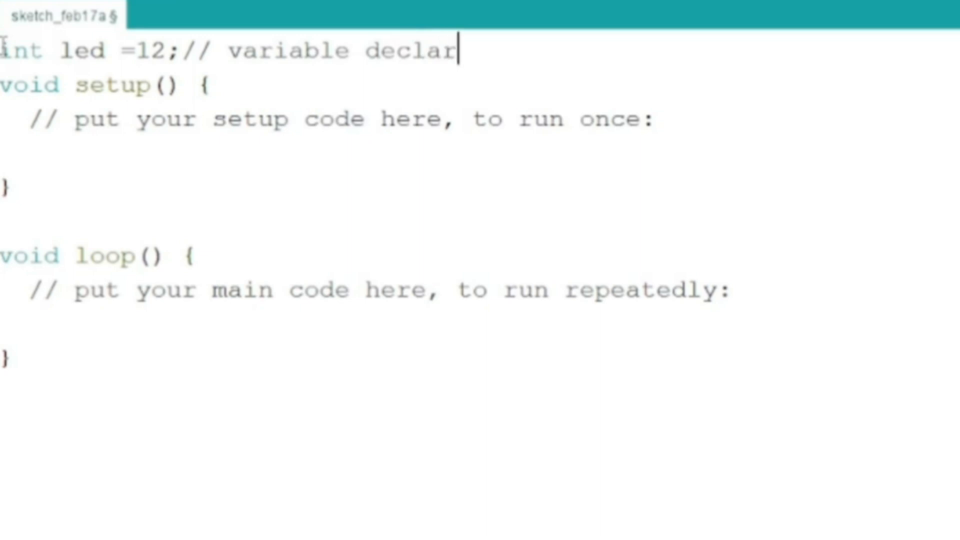
text(ation)
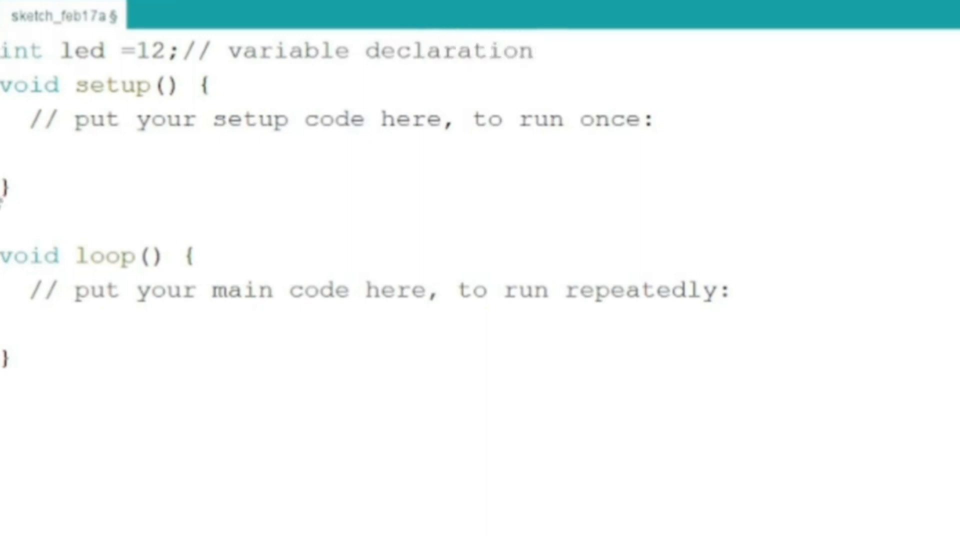
Add pinMode(led,OUTPUT); on a new line inside setup()
click(171, 122)
click(694, 111)
key(Return)
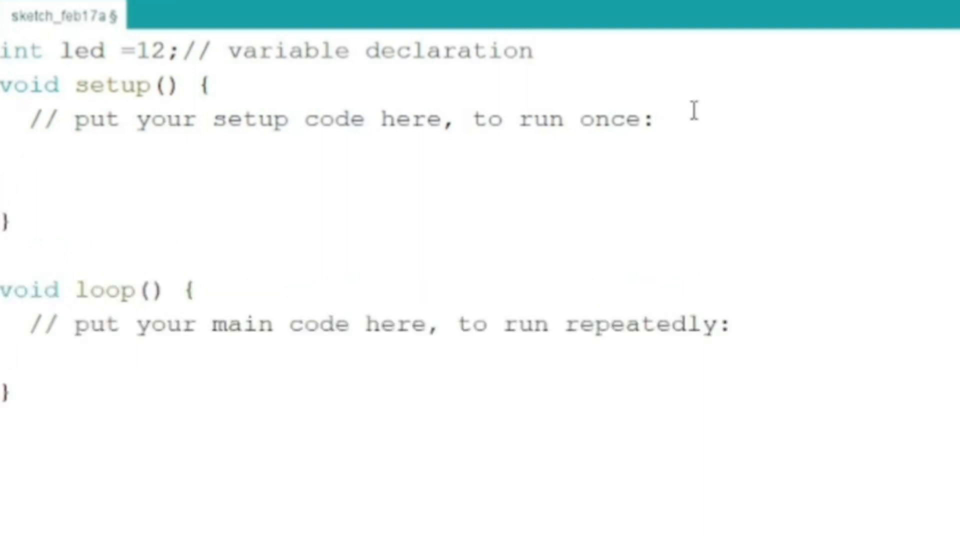
text(pin)
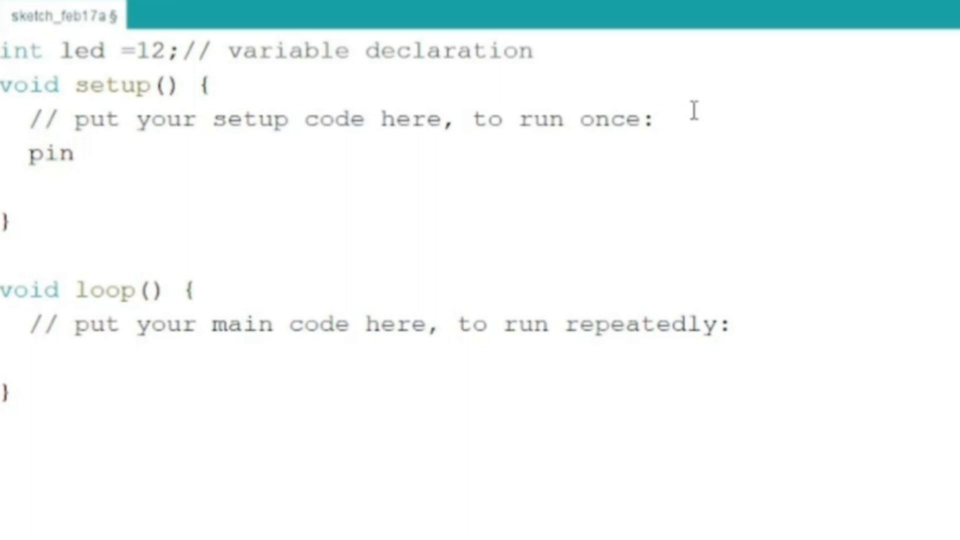
text(Mode)
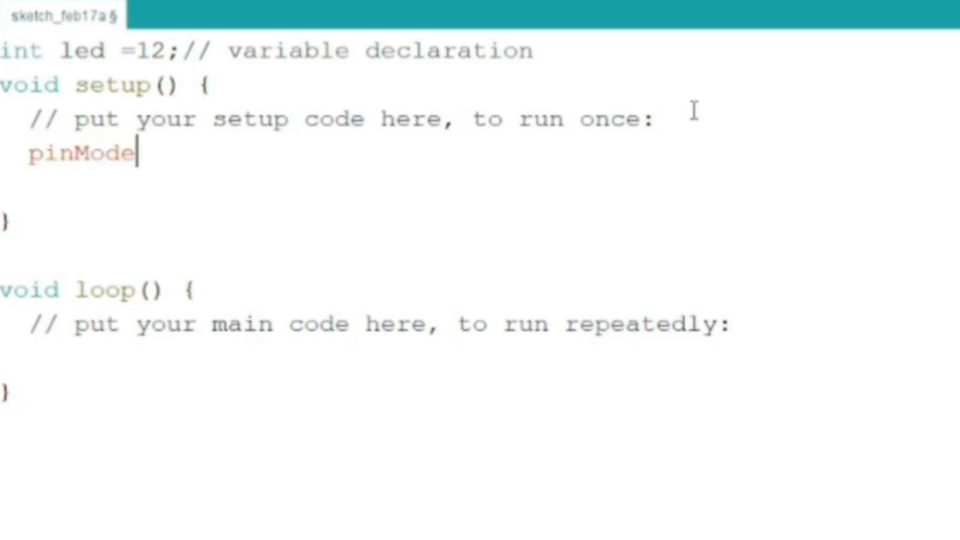
text(()
text(12)
key(BackSpace)
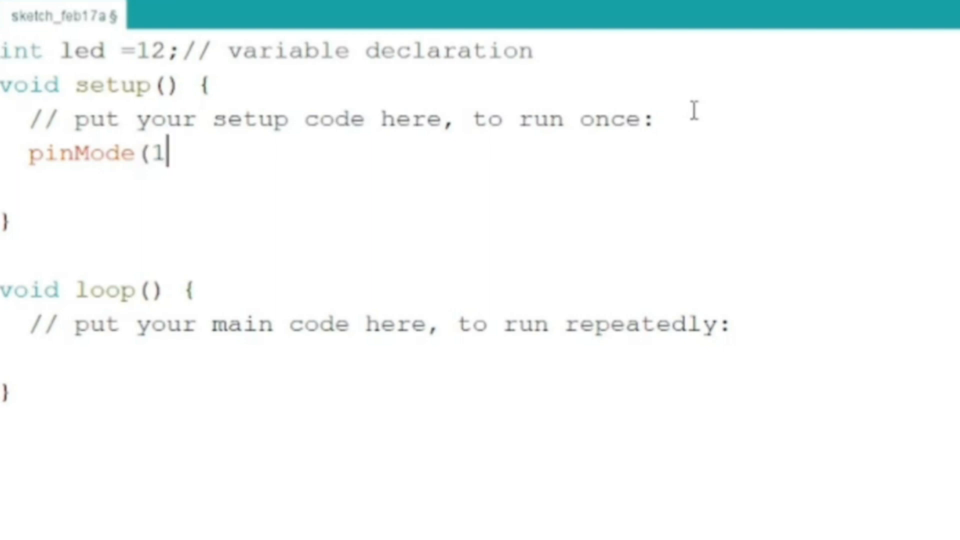
key(BackSpace)
text(led)
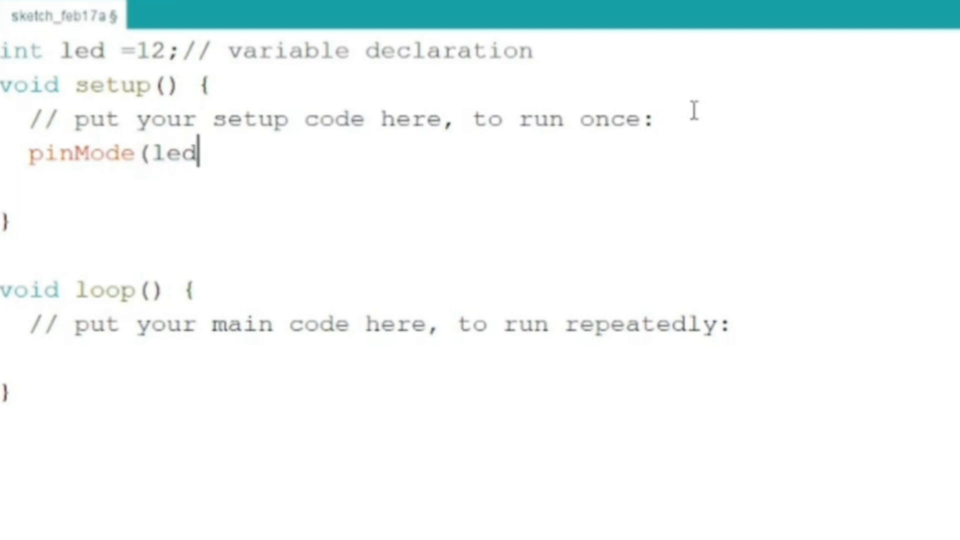
text(,)
text(OU)
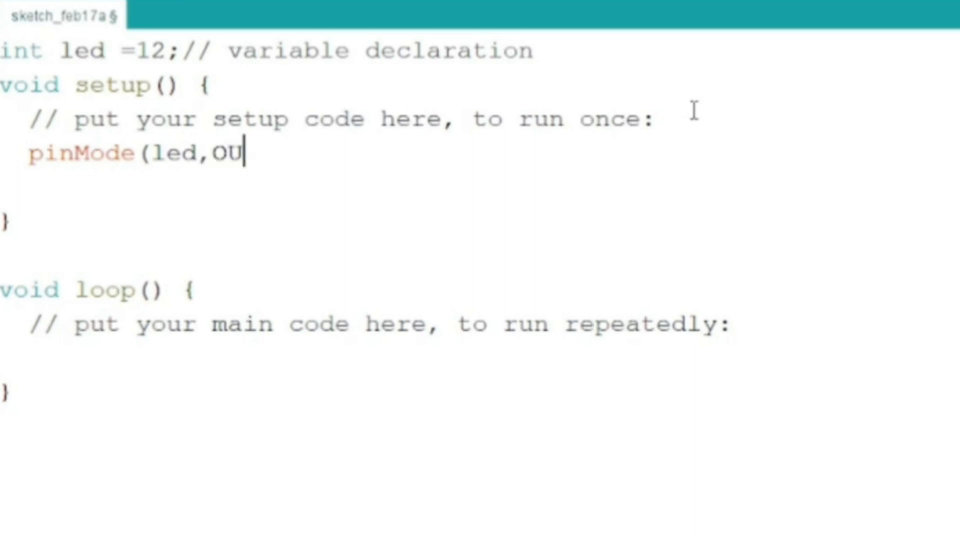
text(TPU)
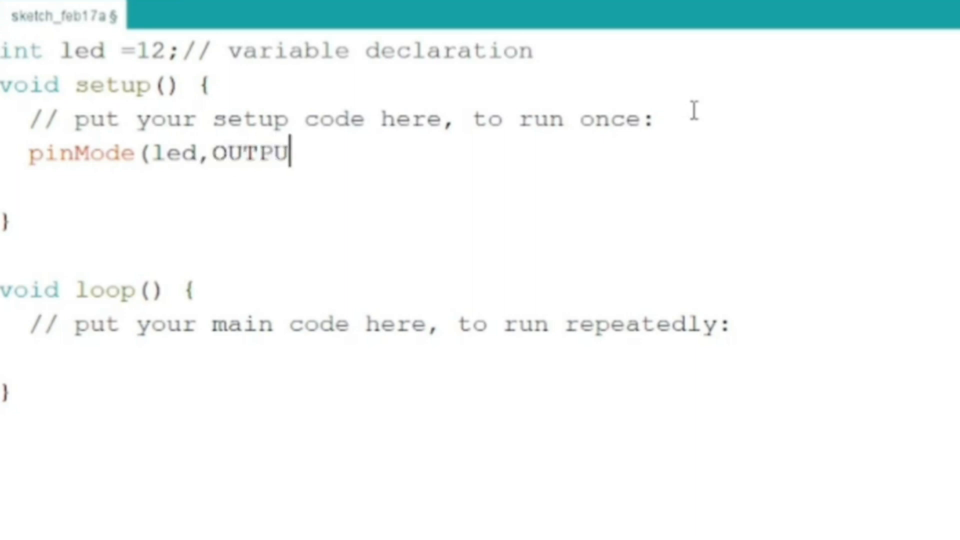
text(T))
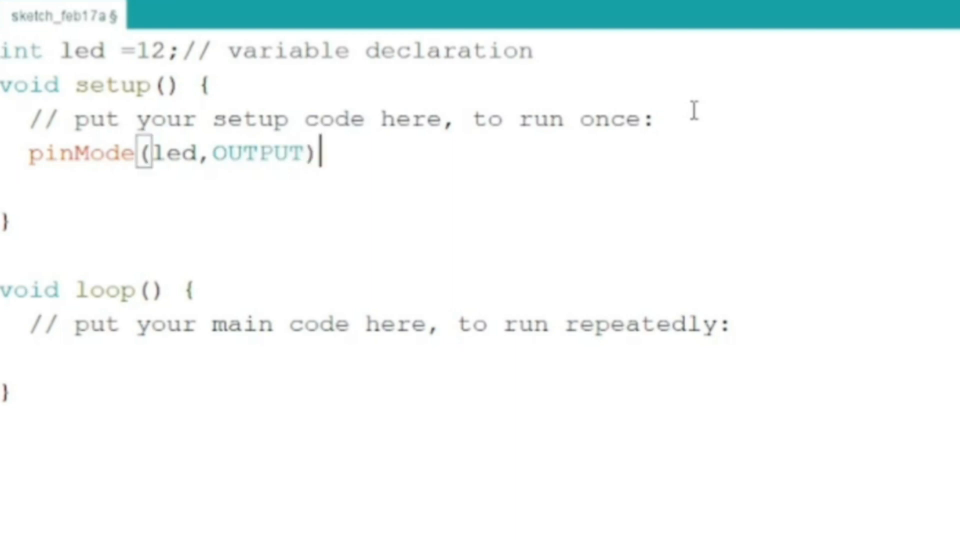
text(;)
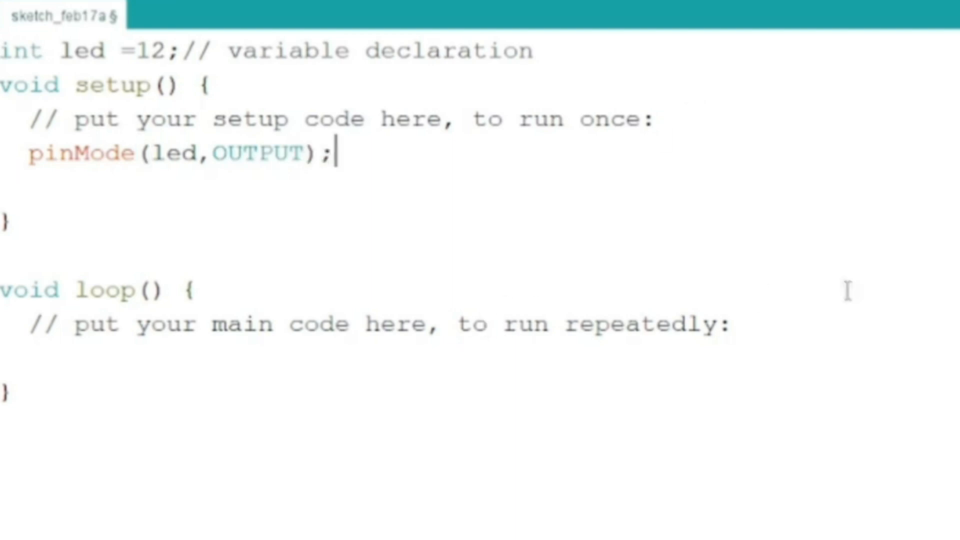
click(769, 330)
Write digitalWrite(led,HIGH); then delay(3000); with a '3 second = 3000 microsecond' comment in loop()
key(Return)
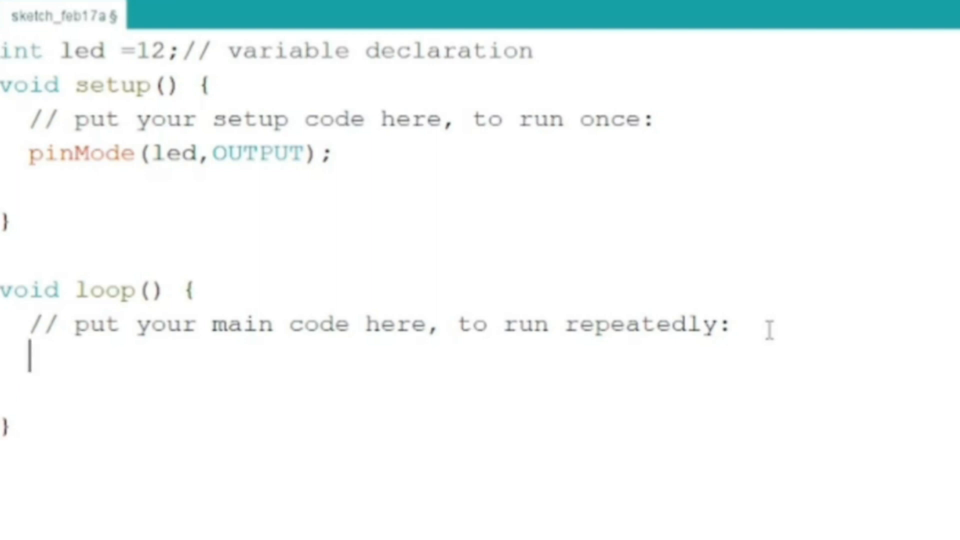
text(d)
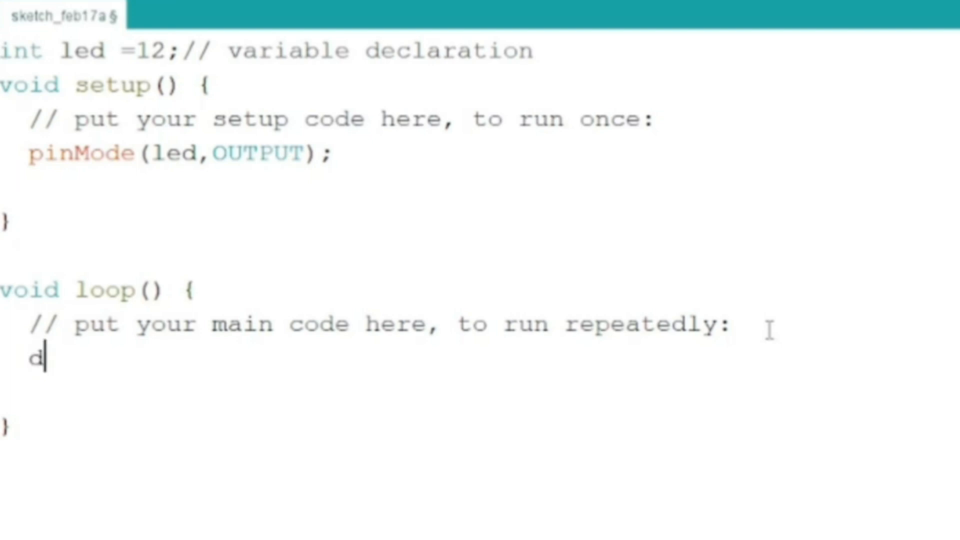
text(igital)
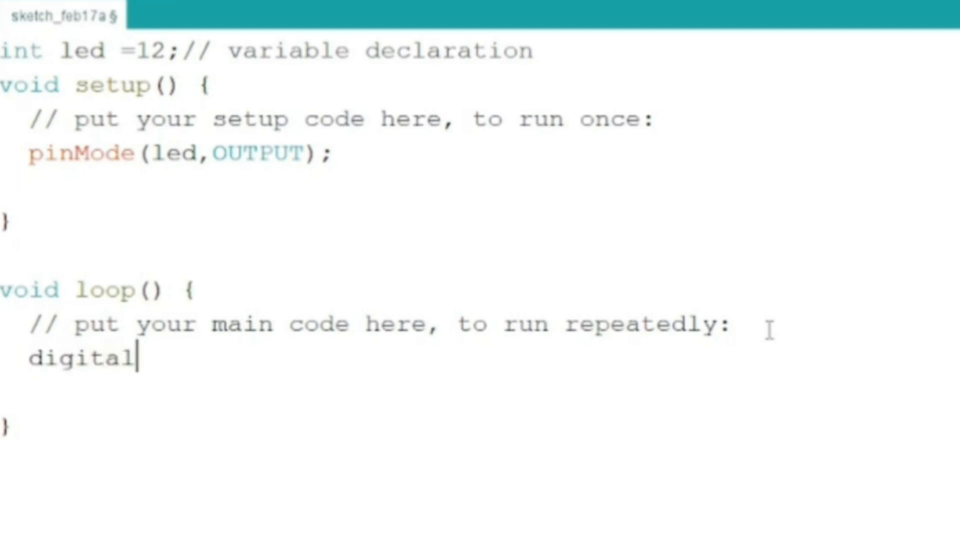
text(Wr)
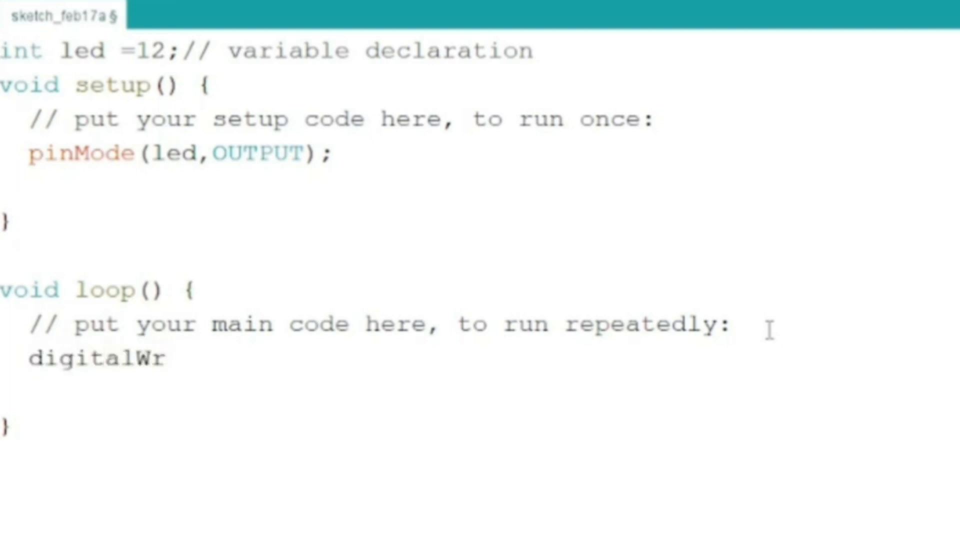
text(ite)
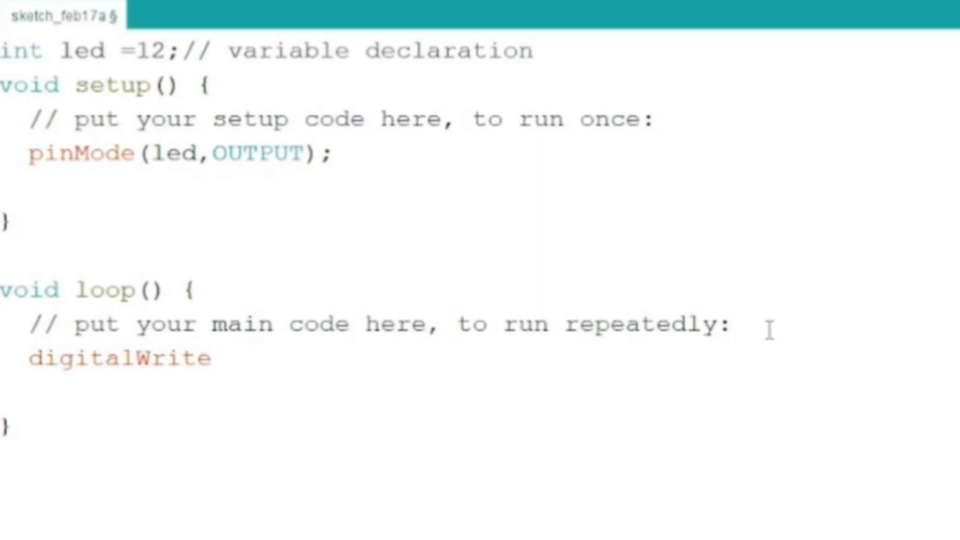
text((led)
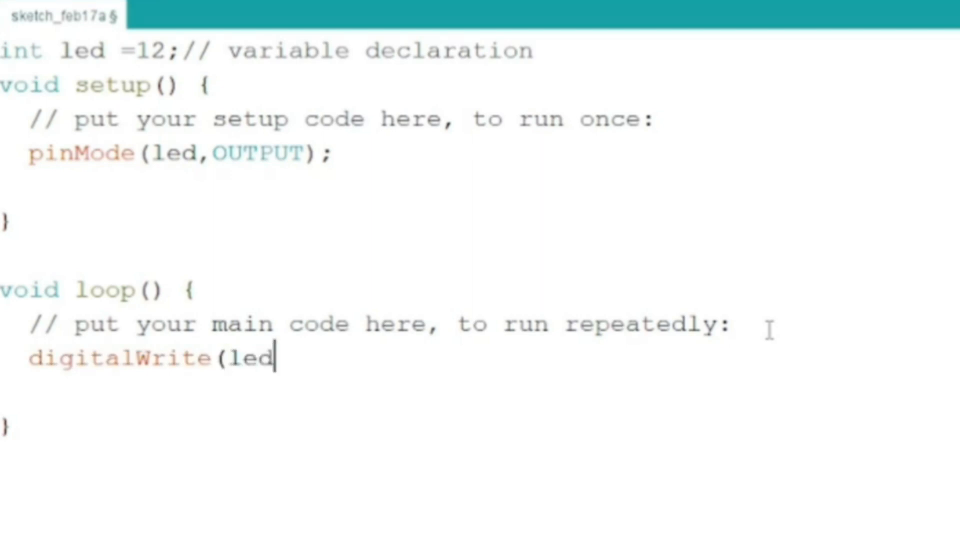
text(,H)
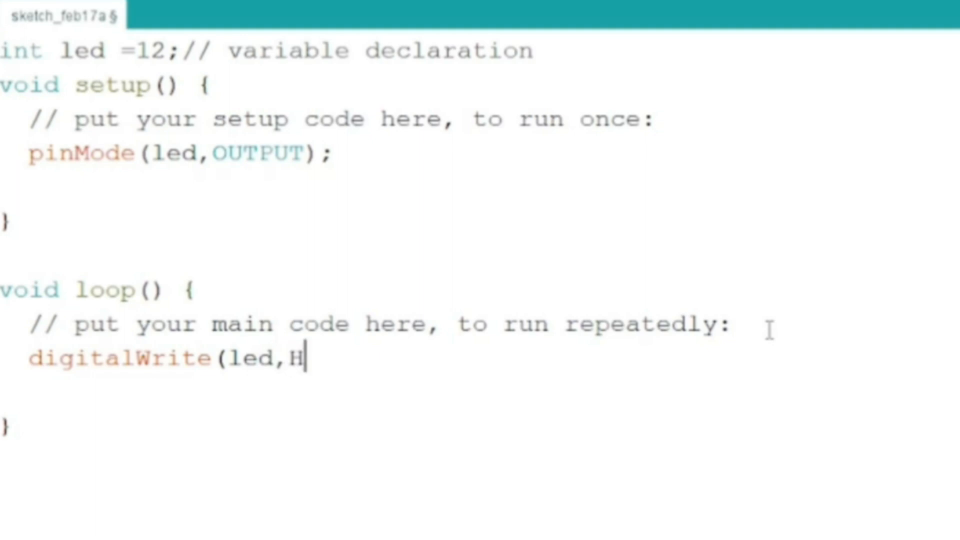
text(IGH)
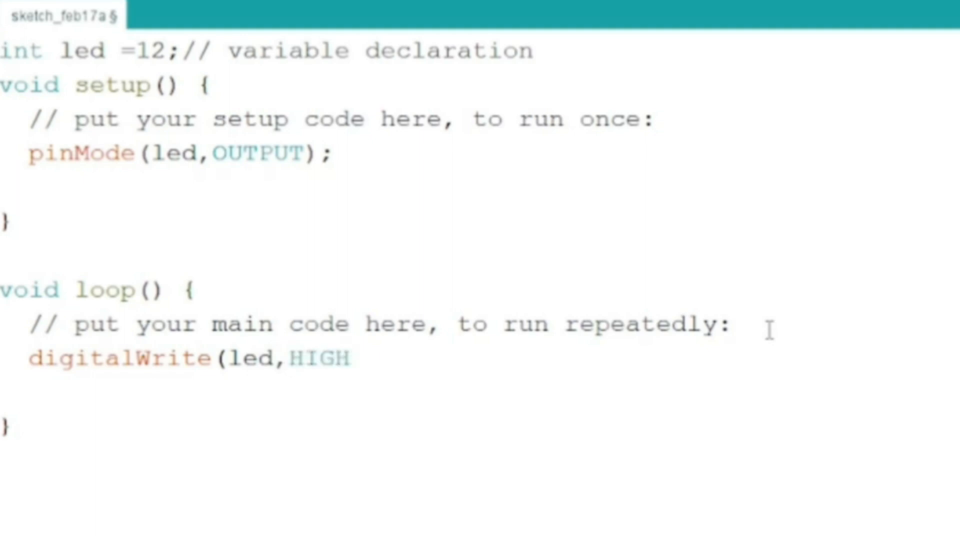
text();)
key(Return)
text(delay()
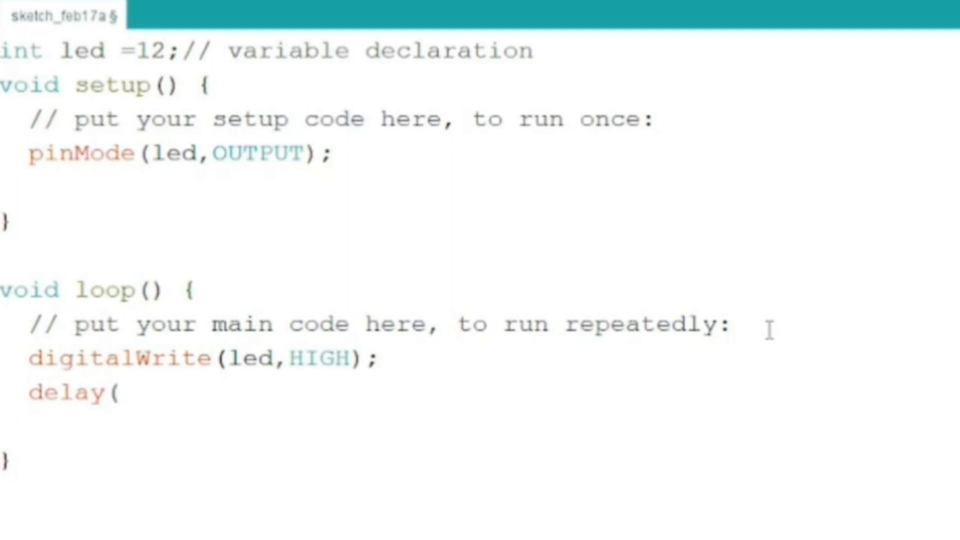
text(3000)
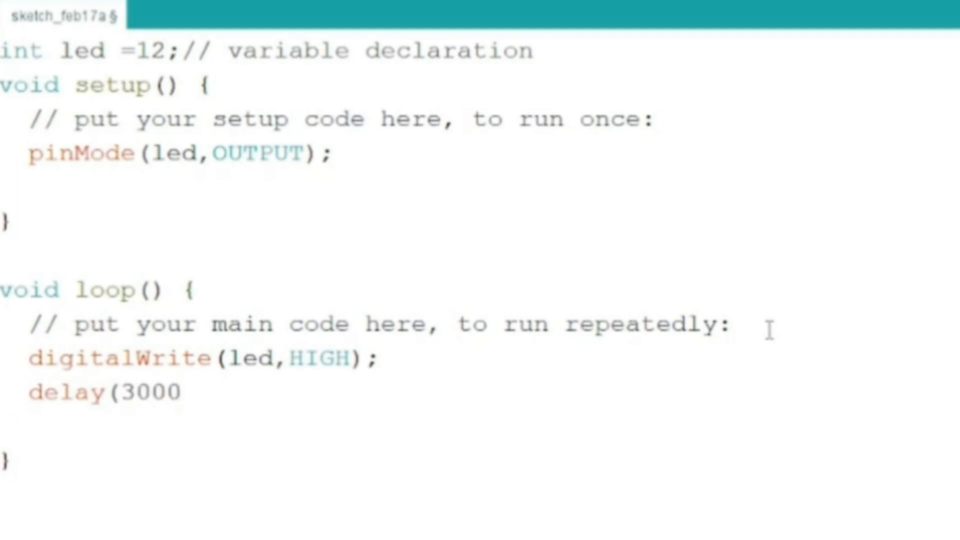
text();//)
text(3 second = )
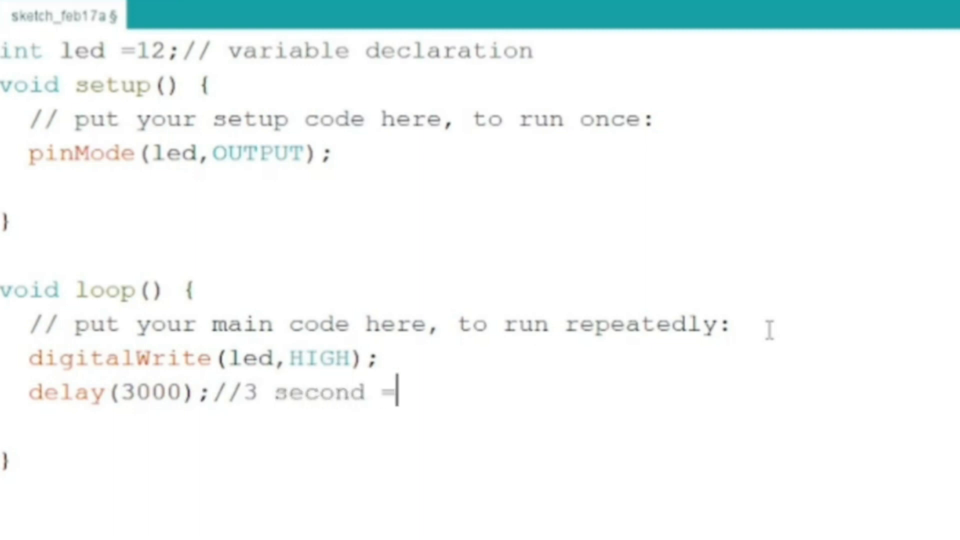
text(3000 mi)
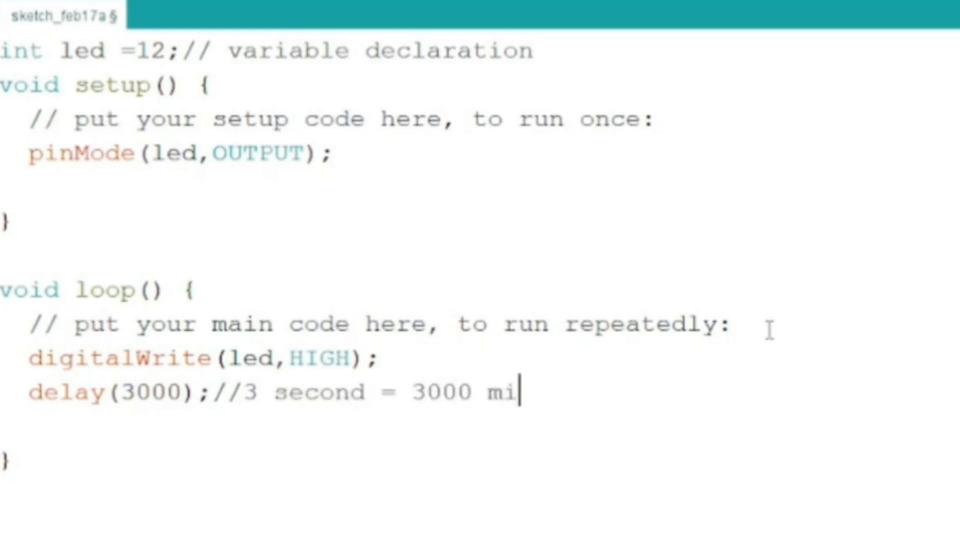
text(crosecond)
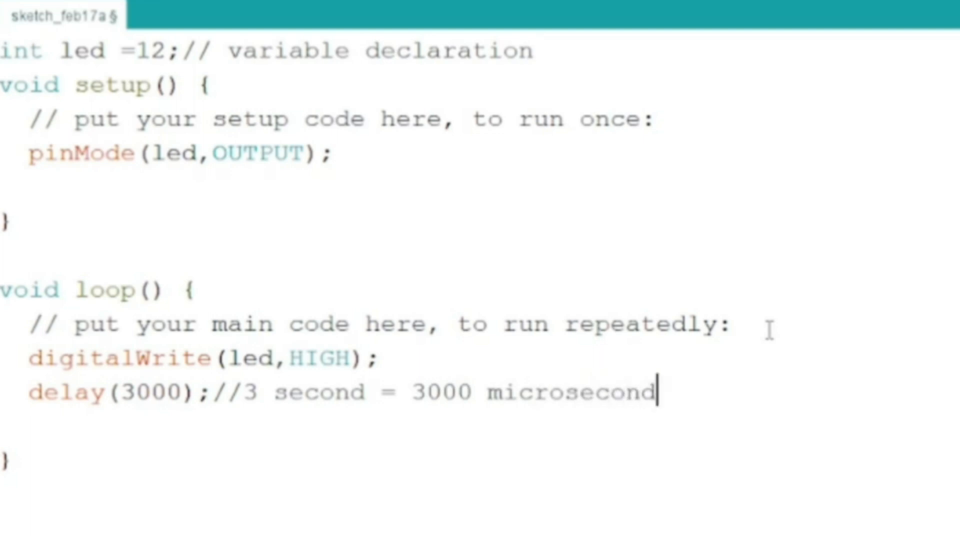
key(Return)
text(digital)
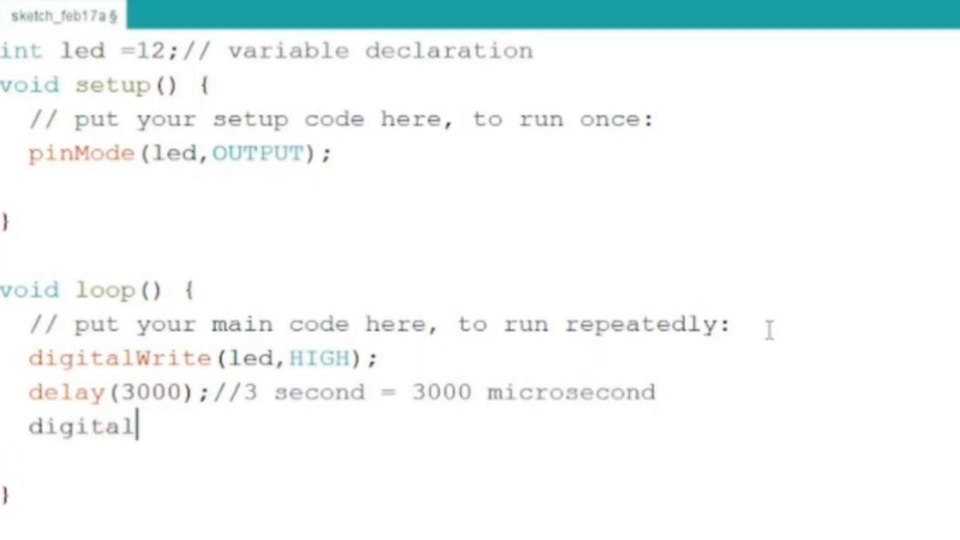
text(Wite)
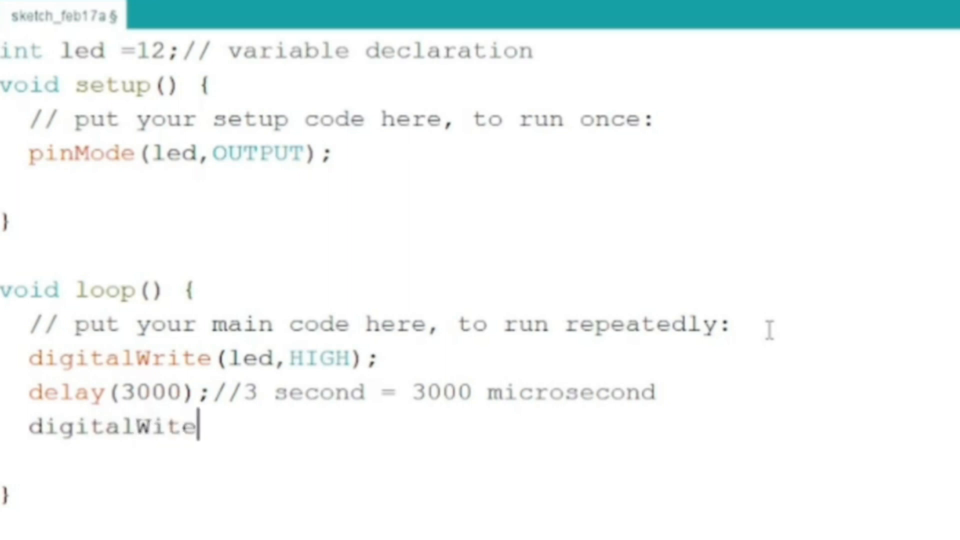
Write digitalWrite(led,LOW); and a second delay(3000); in loop(), fixing typos
key(Left)
key(Left)
text(r)
key(Right)
key(Right)
text(()
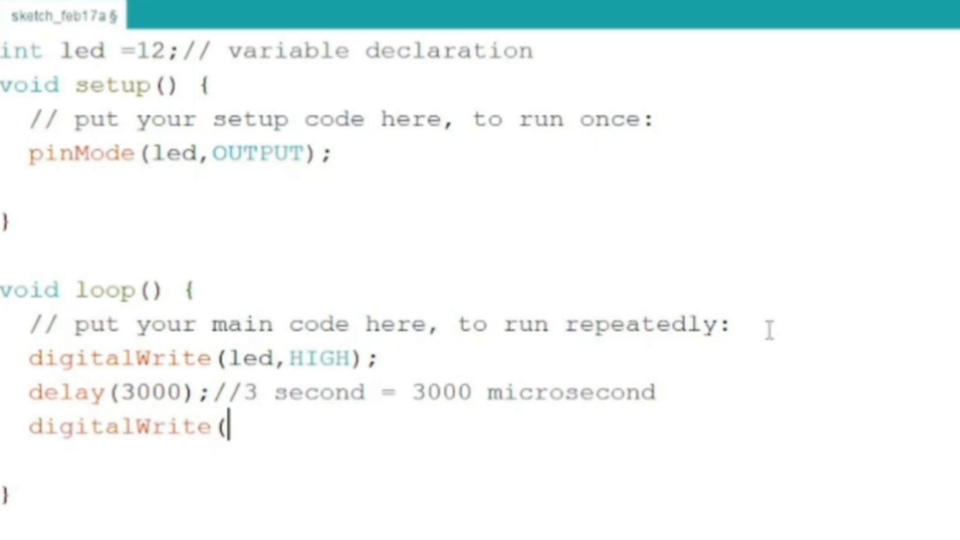
text(;l)
key(BackSpace)
key(BackSpace)
text(l)
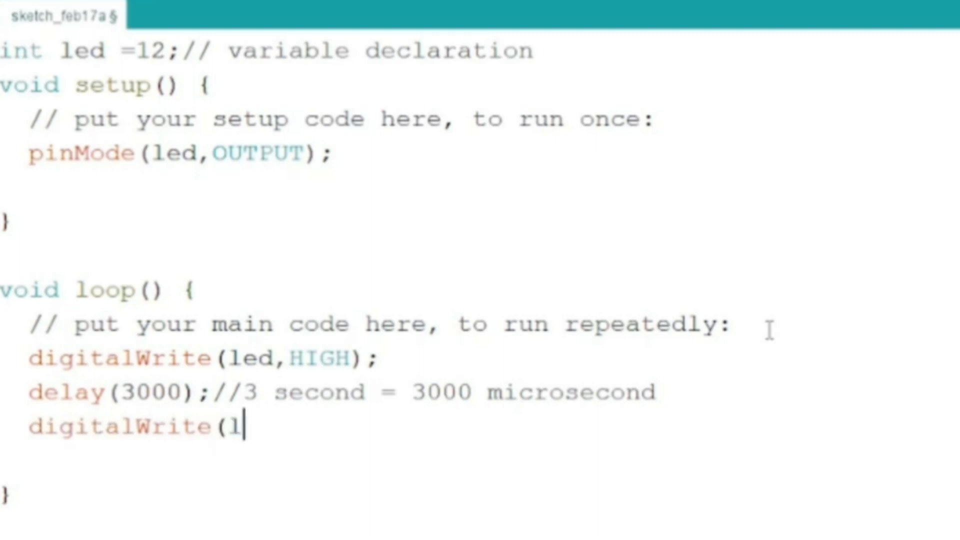
text(ed,)
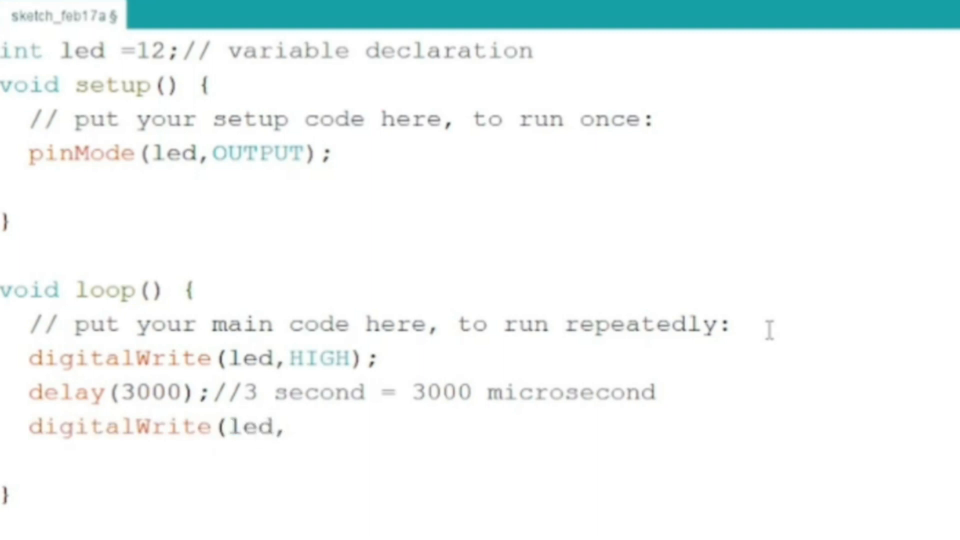
text(LOW))
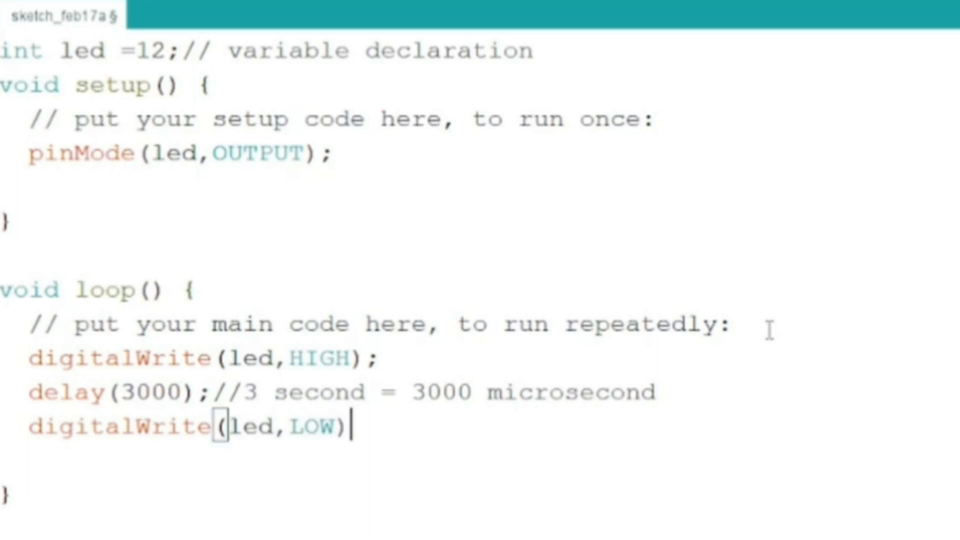
text(;)
key(Return)
text(de)
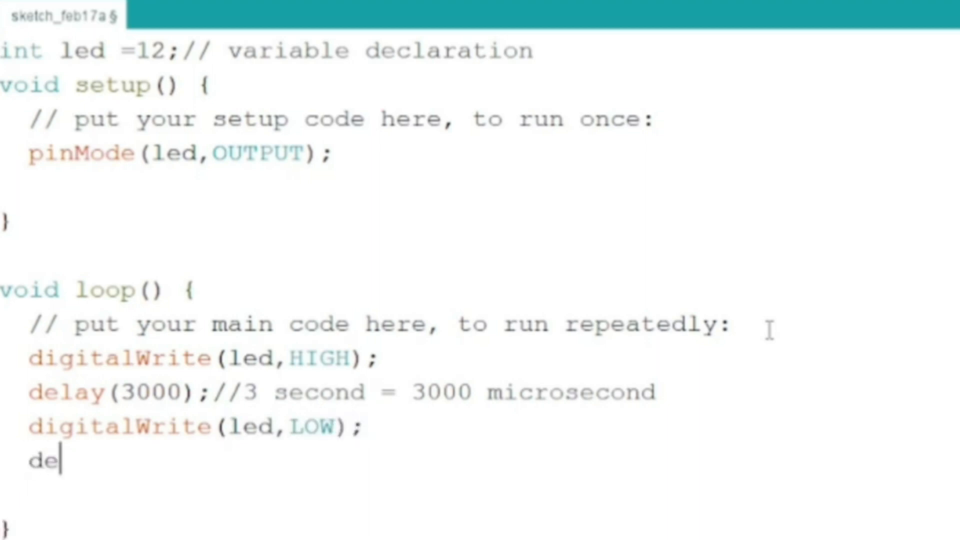
text(lay()
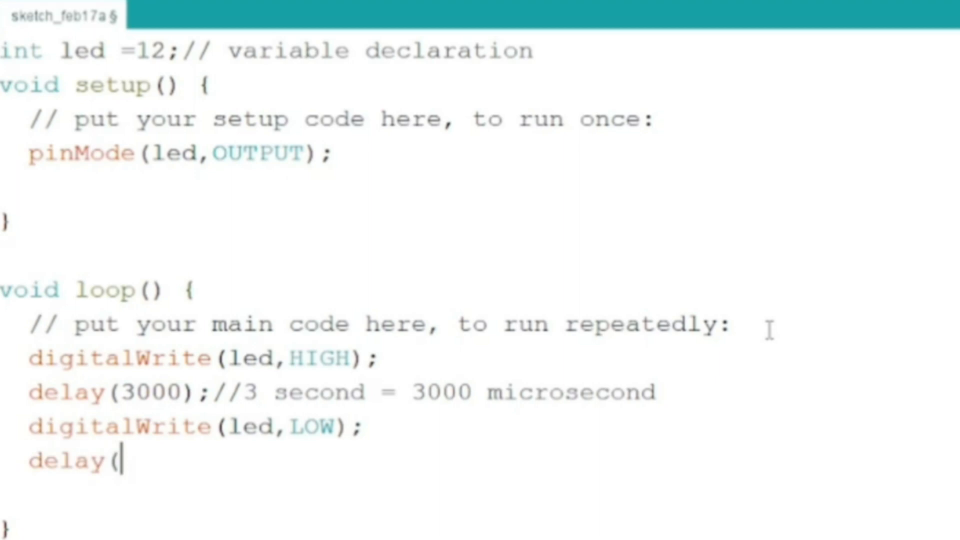
text(3000)
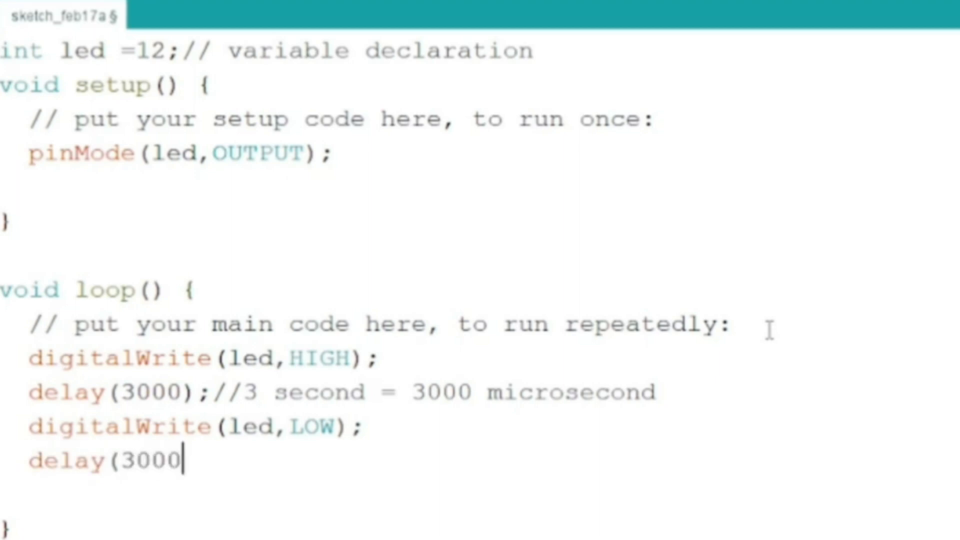
text();)
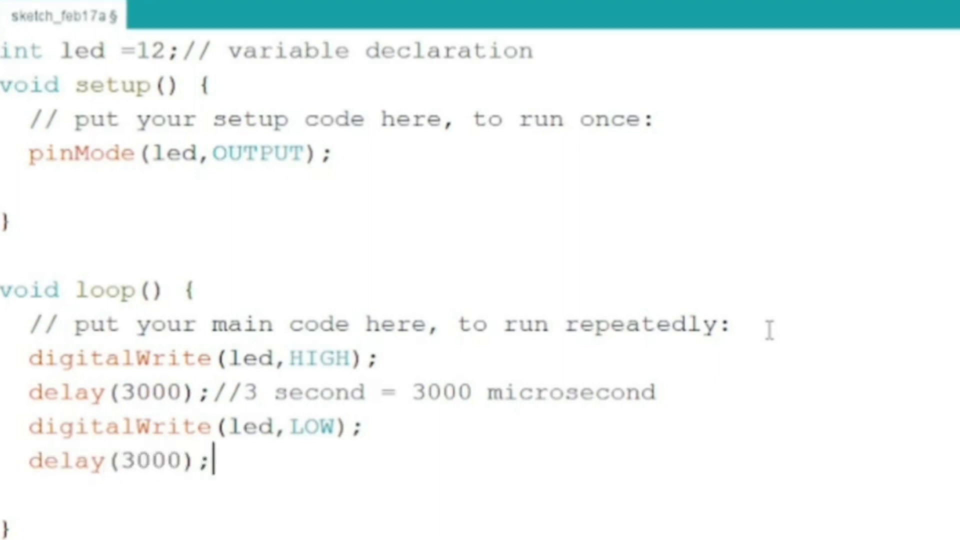
Comment the HIGH line as //turn on and the LOW line as //turn off
click(478, 355)
text(/)
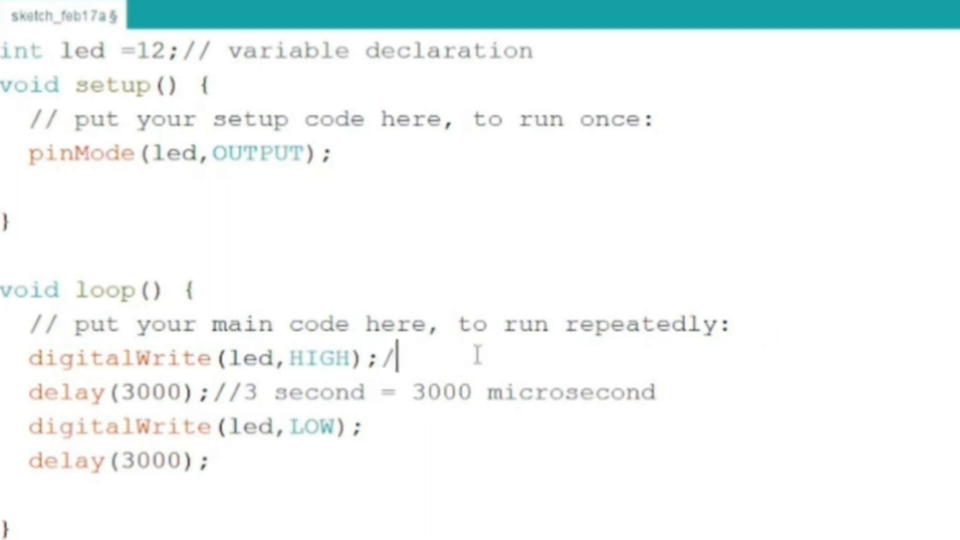
text(/turn)
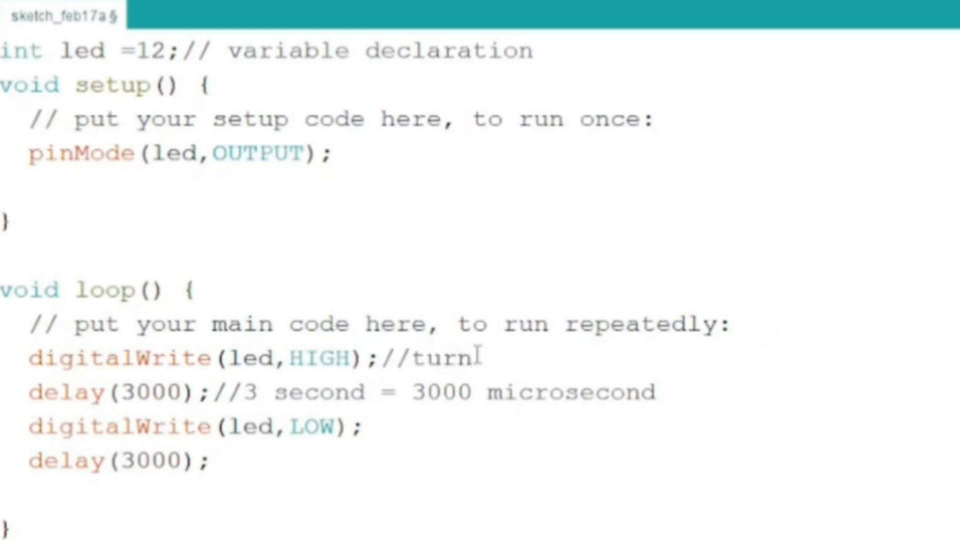
text( om)
click(406, 427)
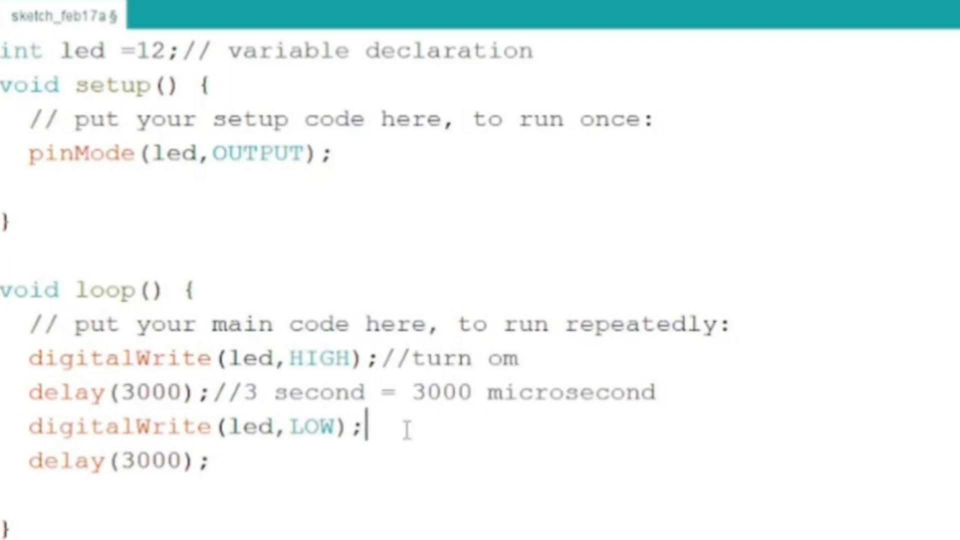
text(//tu)
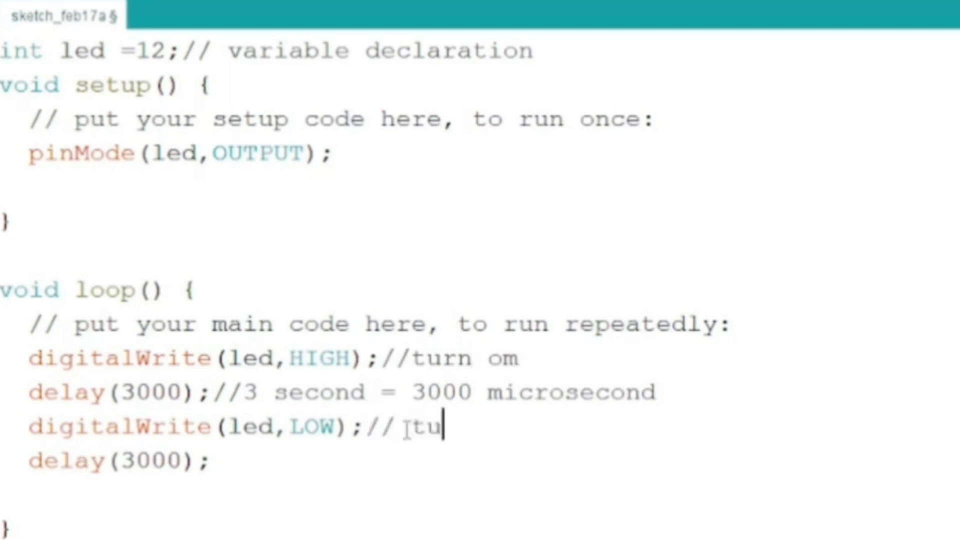
text(rn of)
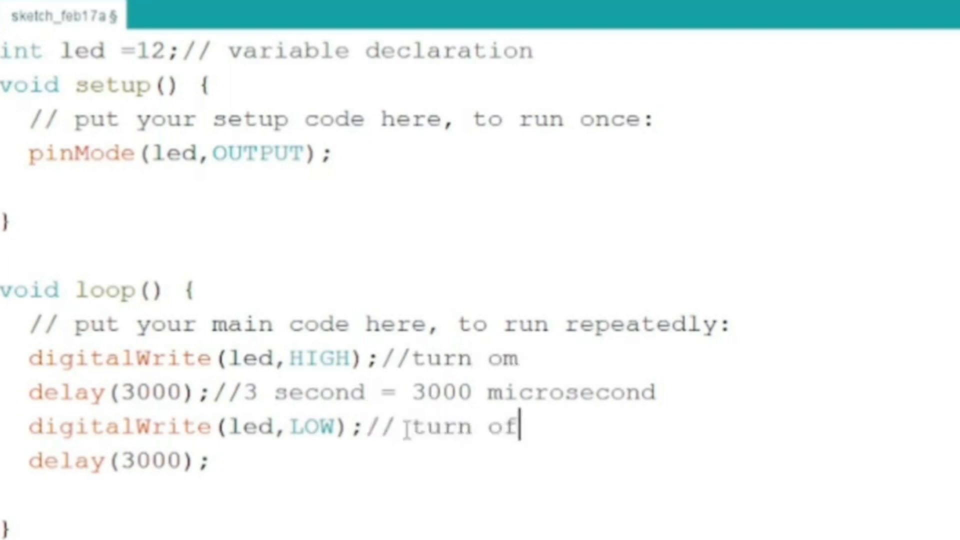
text(f)
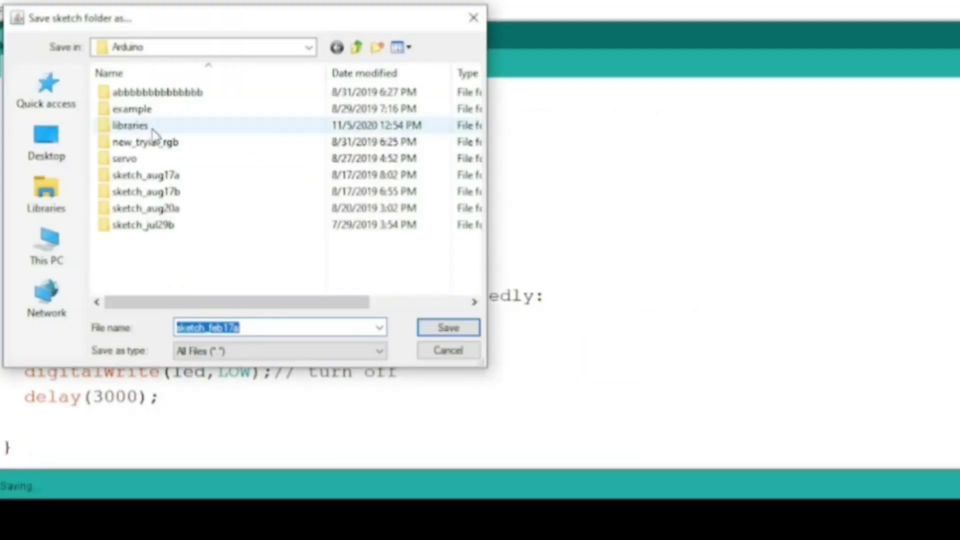
Save the sketch to the Desktop as proteus_tut1 and let it compile
click(43, 146)
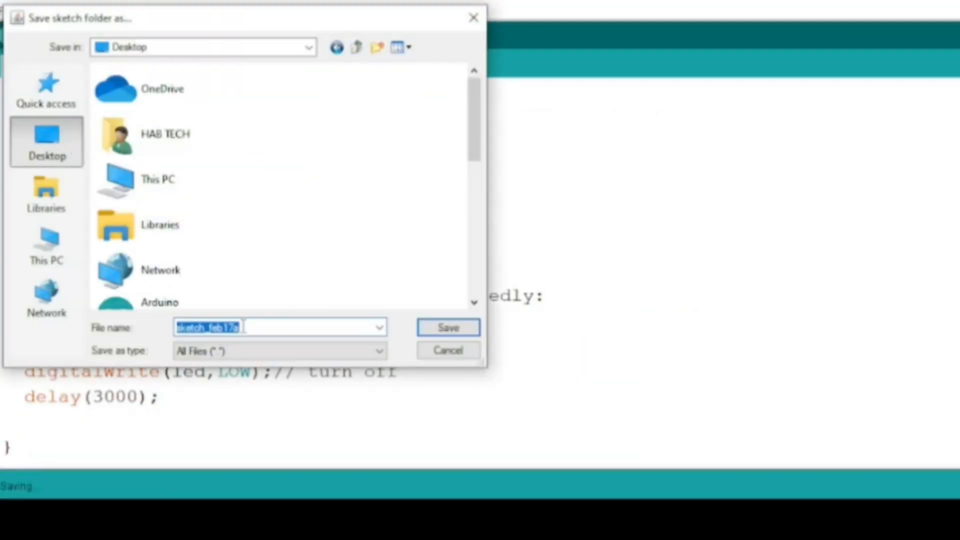
text(proteus tut 1)
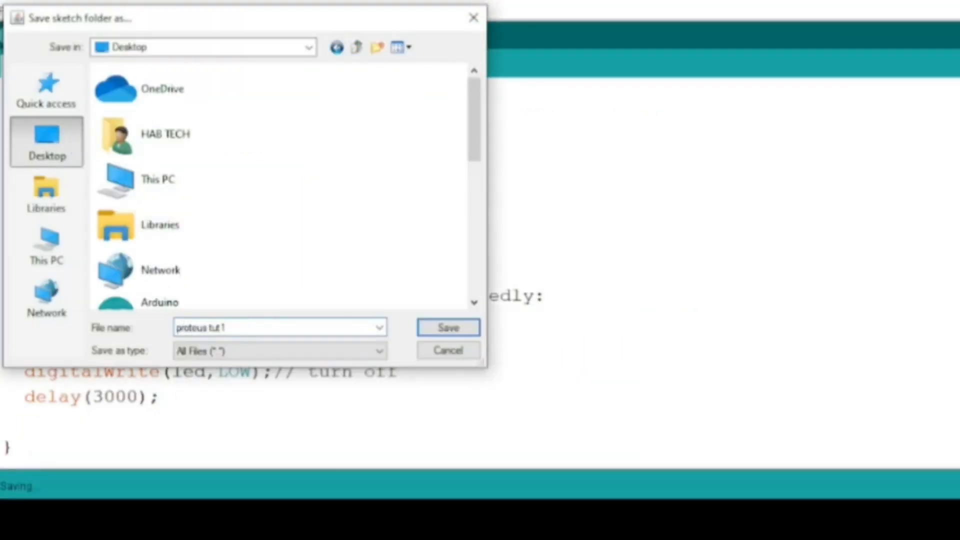
click(447, 328)
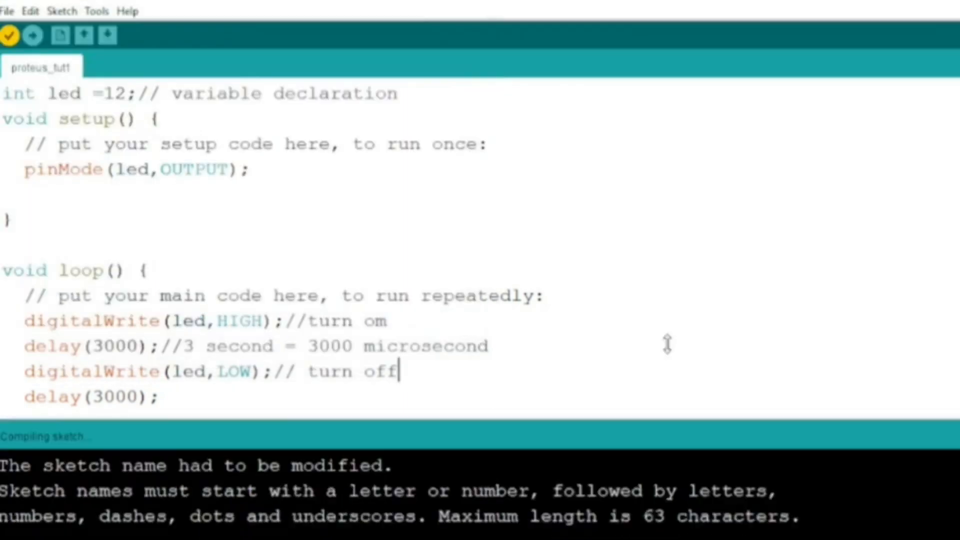
drag(667, 424, 667, 344)
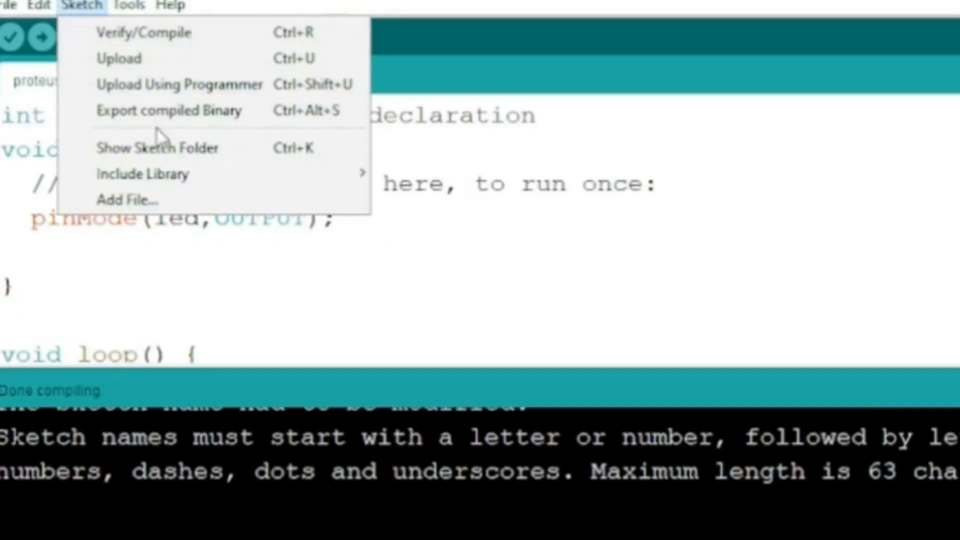
Export the compiled sketch as hex files via Export compiled Binary
click(167, 113)
key(ctrl+r)
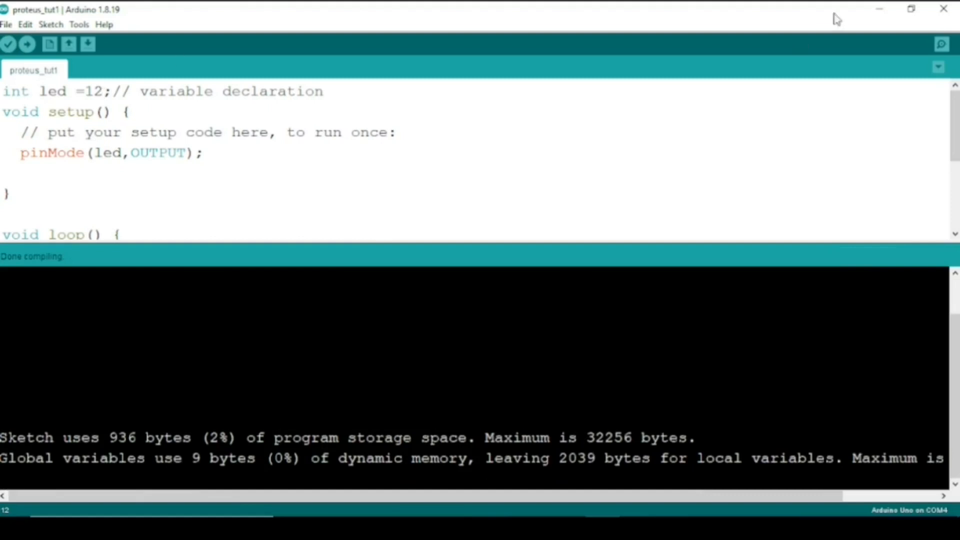
Return to Proteus and browse for a hex file in ARD1's properties
click(879, 9)
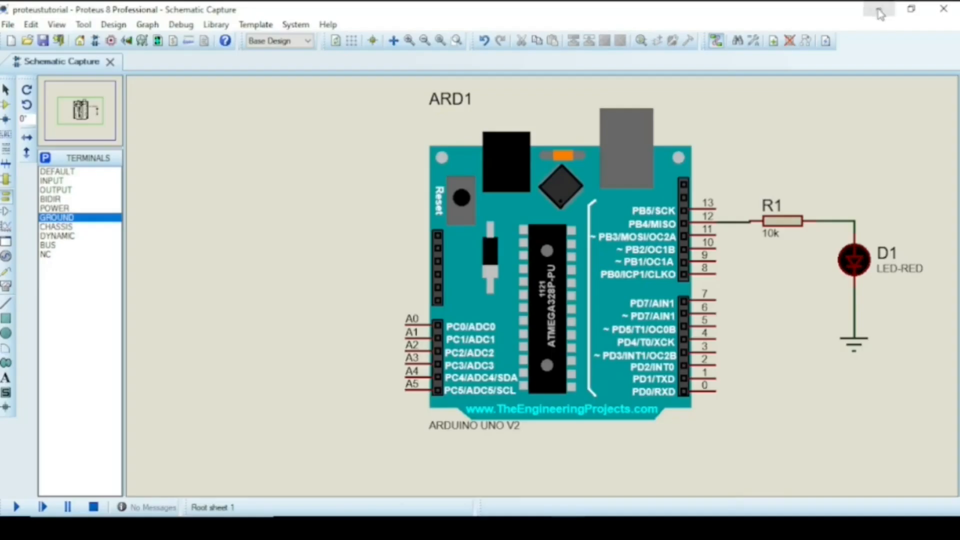
click(547, 293)
double_click(548, 293)
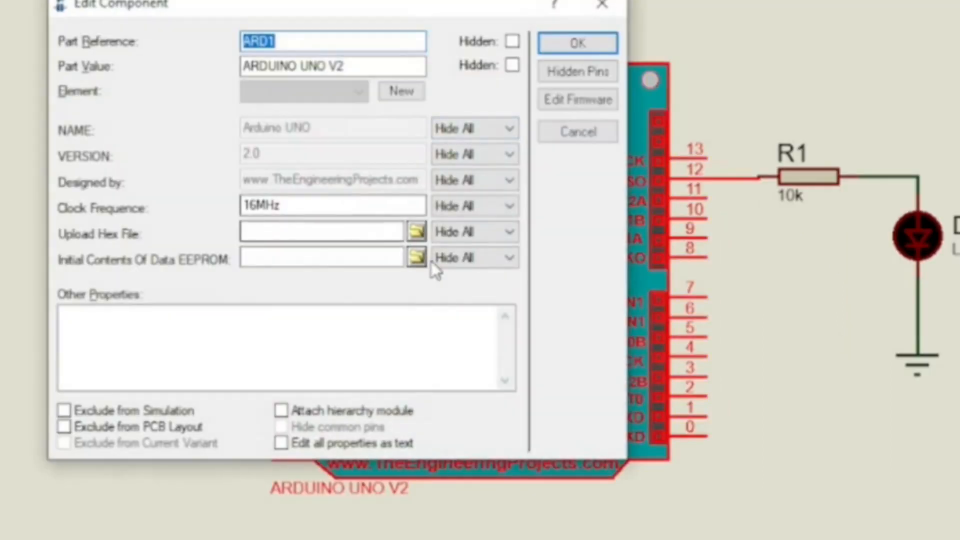
click(416, 231)
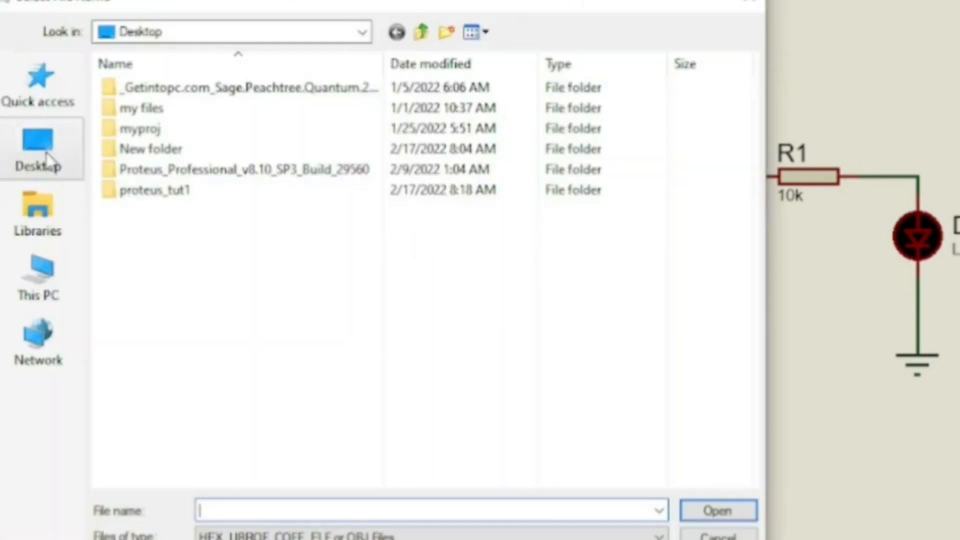
Load Desktop/proteus_tut1/proteus_tut1.ino.standard.hex as ARD1's program
click(39, 150)
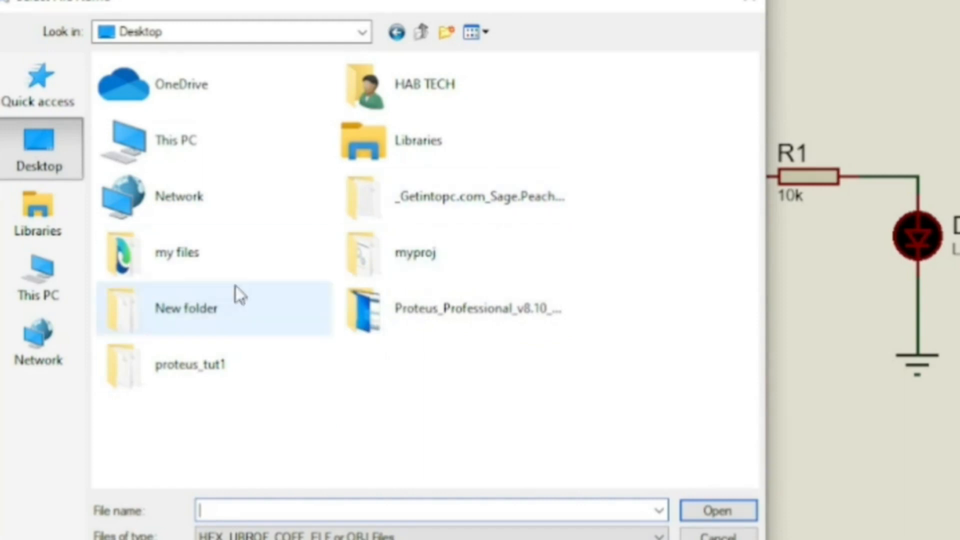
double_click(221, 345)
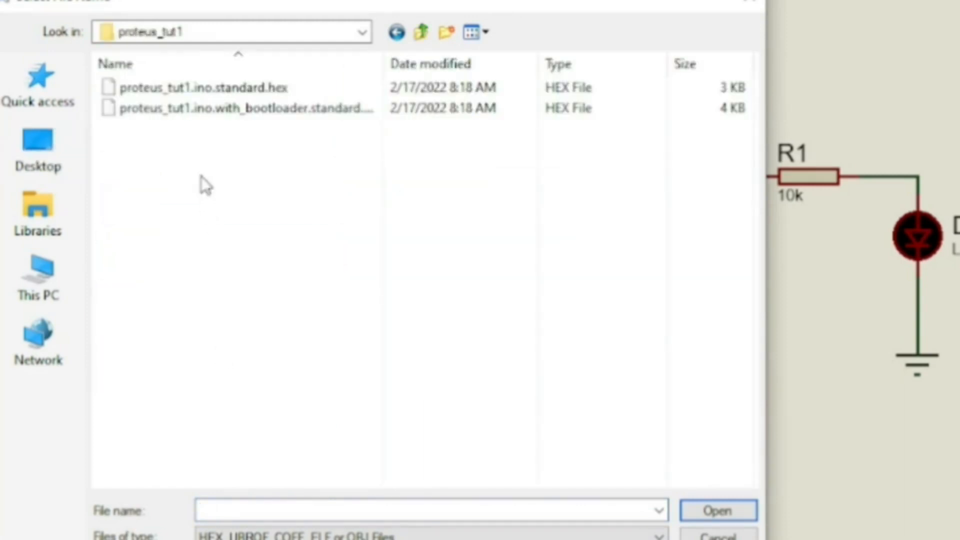
click(225, 88)
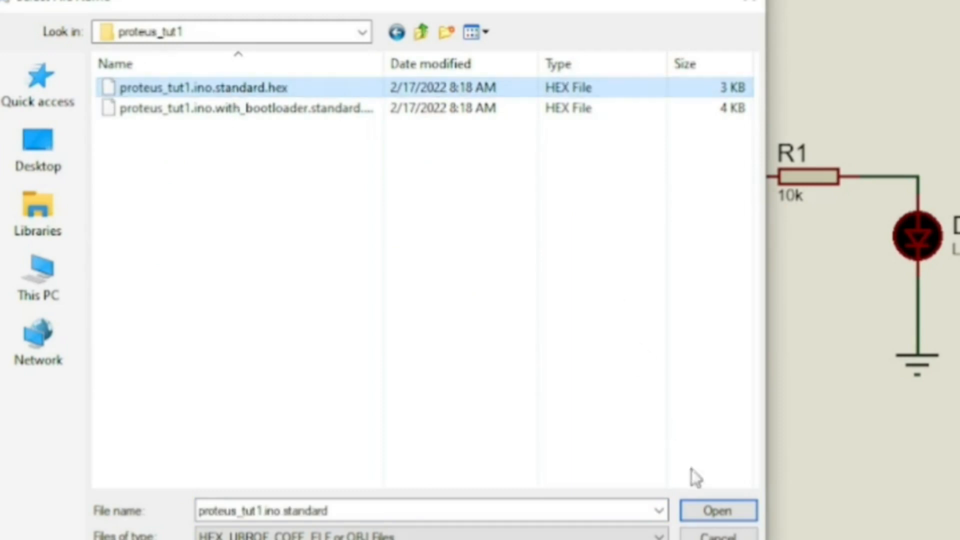
click(702, 505)
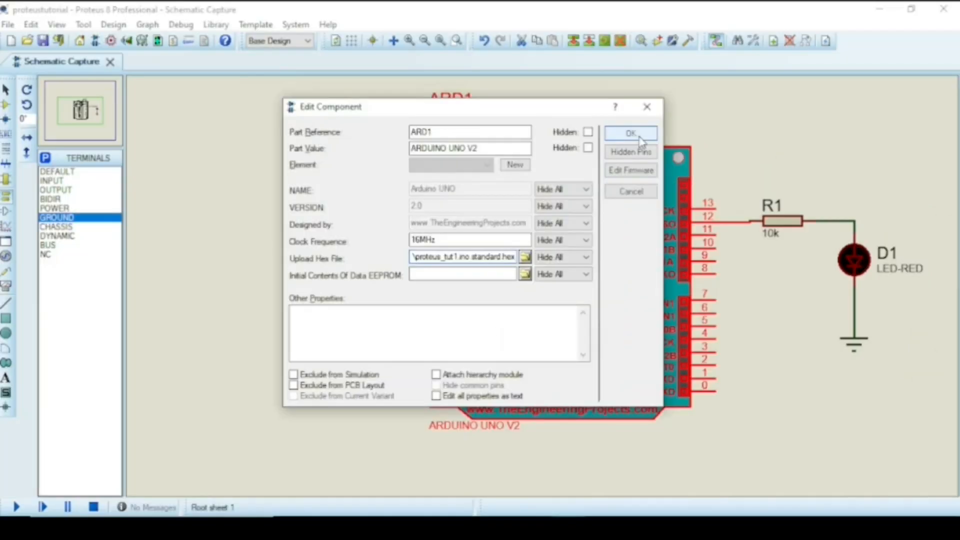
click(630, 133)
Run the simulation so LED D1 blinks, stop it, and return to the Arduino IDE
click(15, 507)
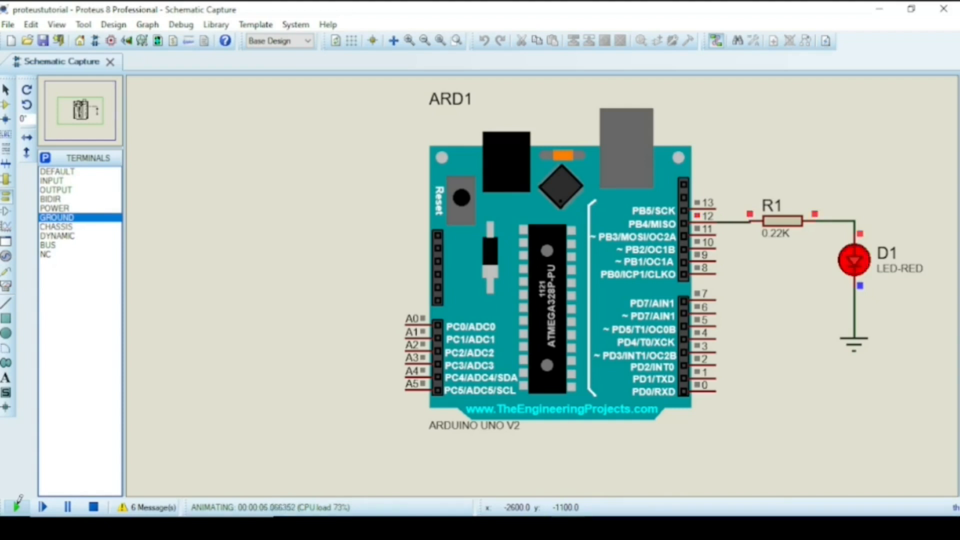
click(93, 507)
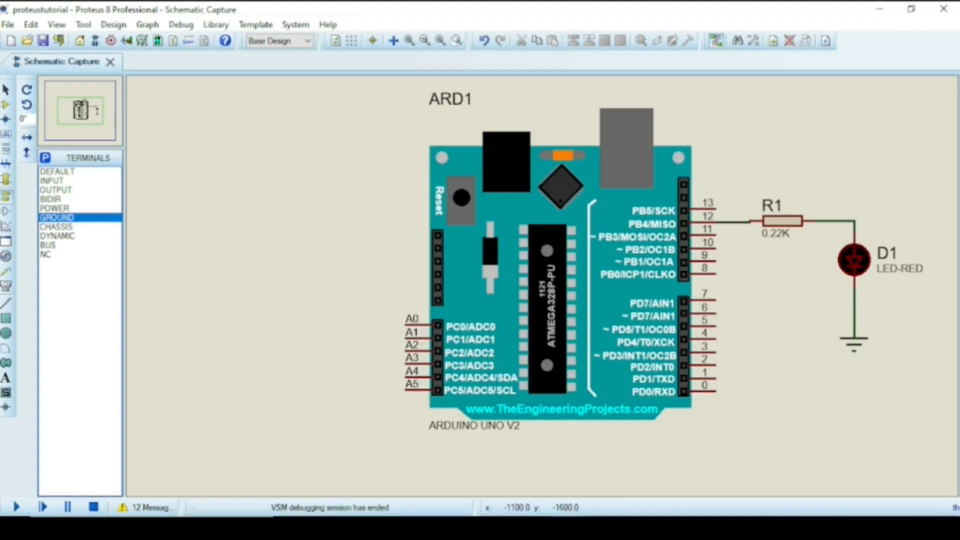
key(alt+Tab)
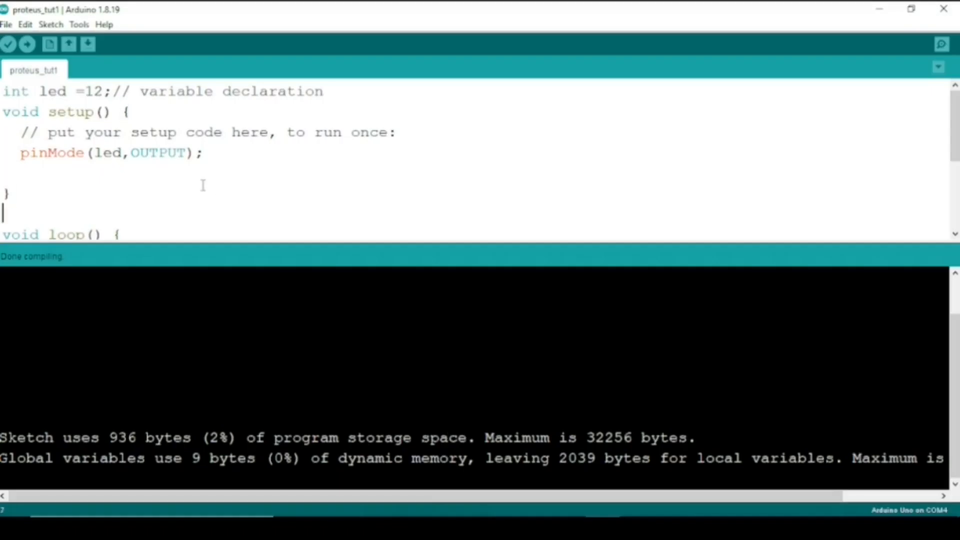
scroll(202, 186, down, 3)
Change both delay(3000) calls to delay(300) and the comment to 0.3 second = 300
click(71, 147)
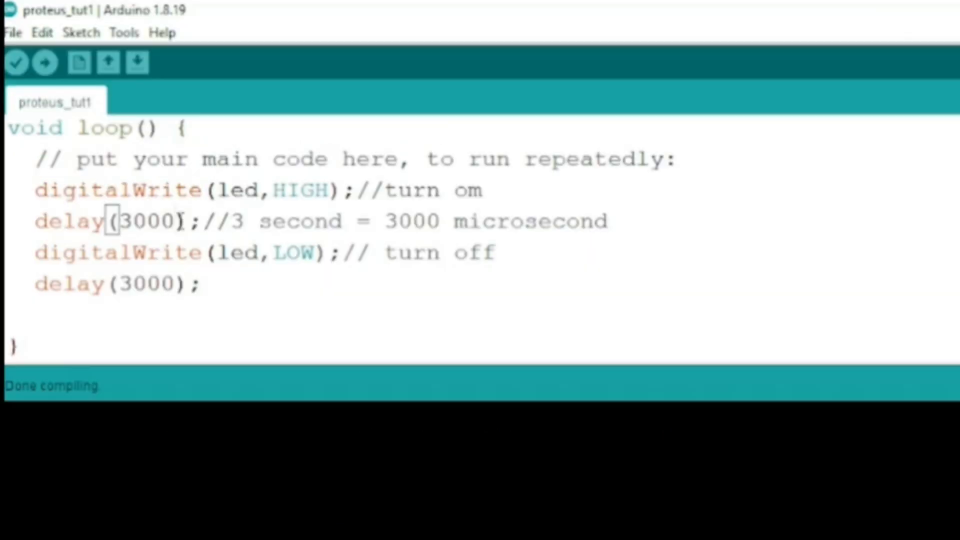
key(BackSpace)
click(174, 284)
key(BackSpace)
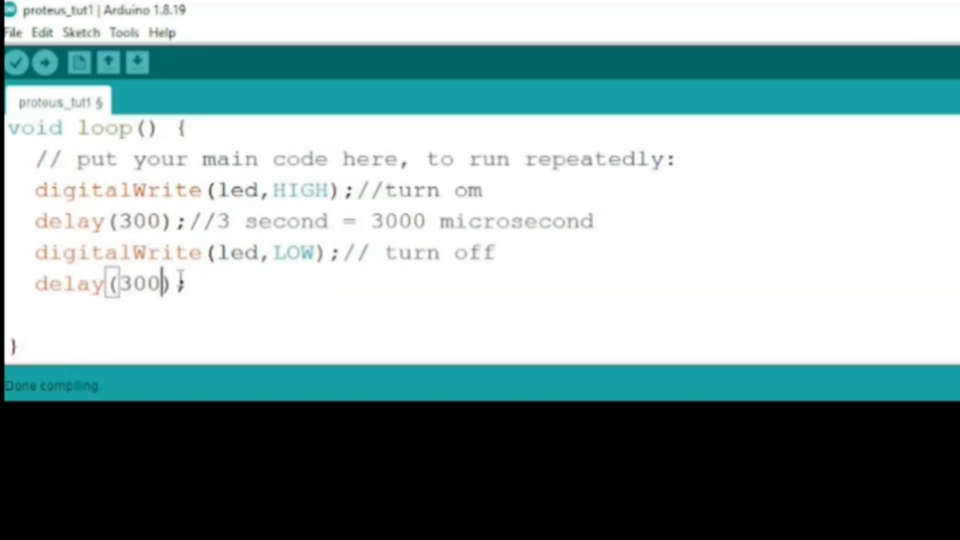
click(215, 221)
text(0.)
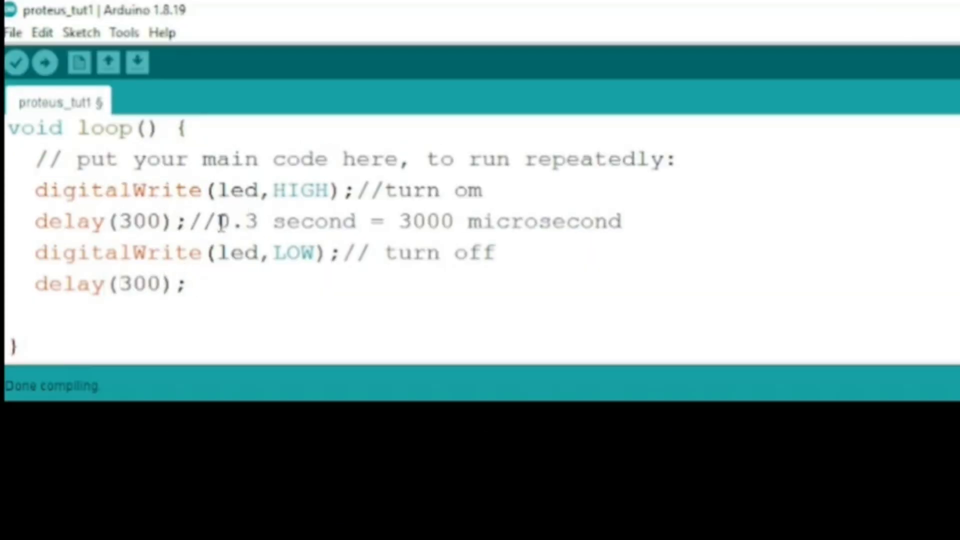
click(455, 221)
key(BackSpace)
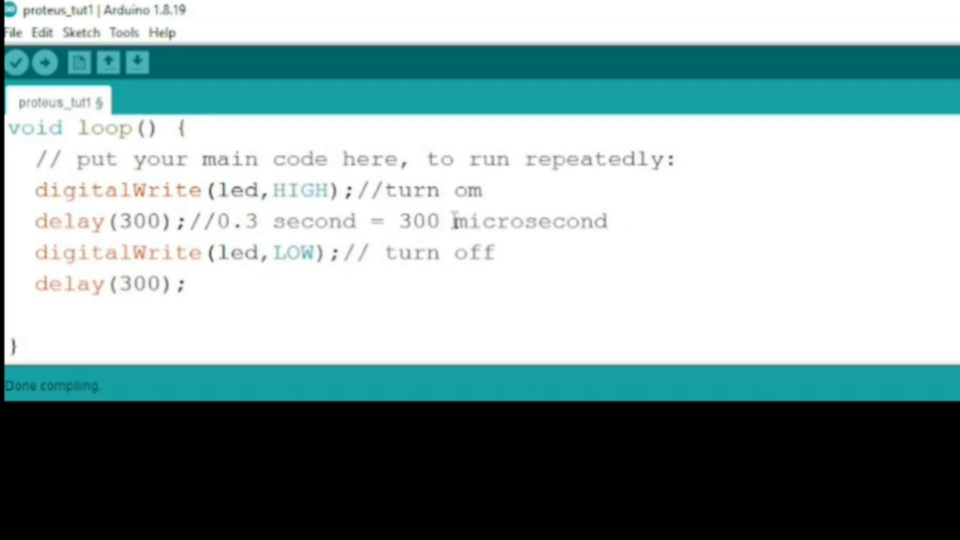
Export the recompiled sketch as hex via Sketch > Export compiled Binary
click(81, 32)
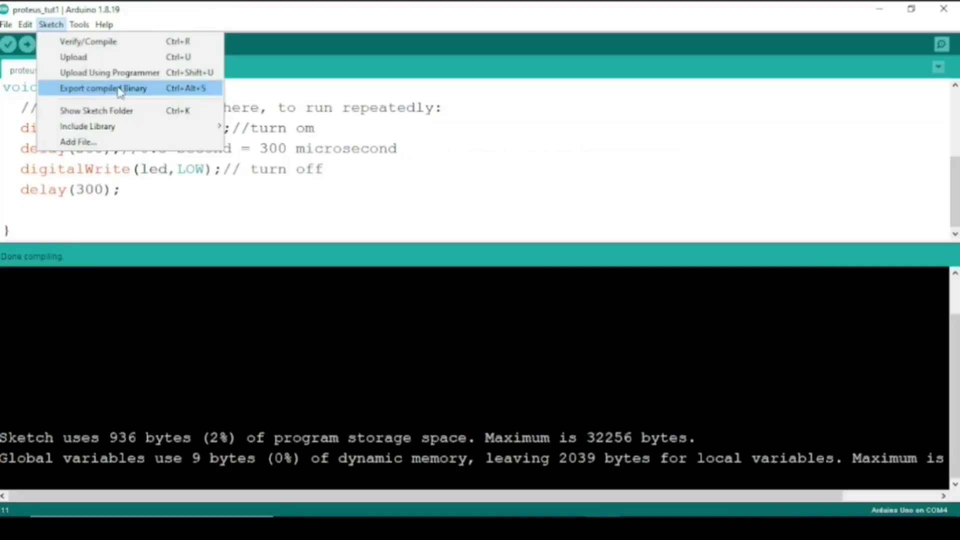
click(118, 90)
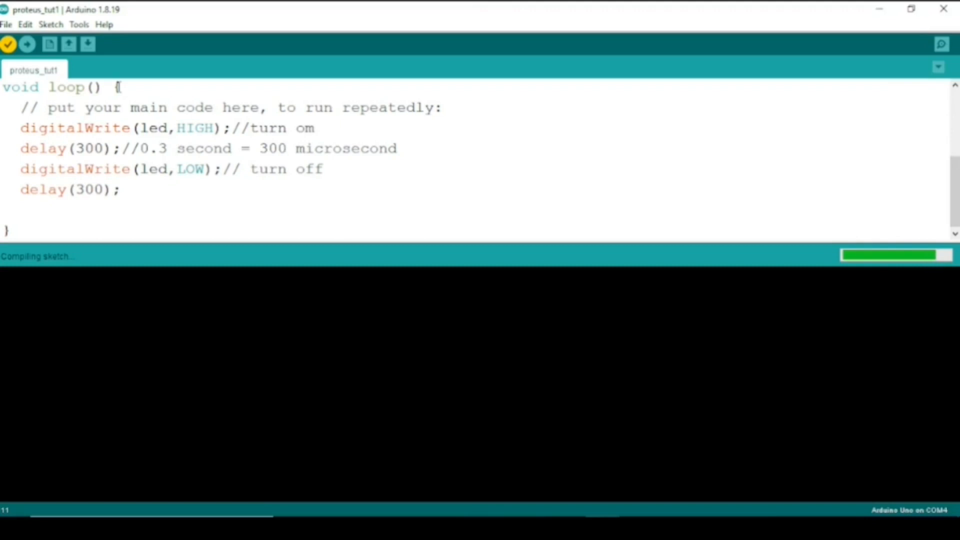
Reload proteus_tut1.ino.standard.hex into ARD1's Program File and restart the simulation
key(alt+Tab)
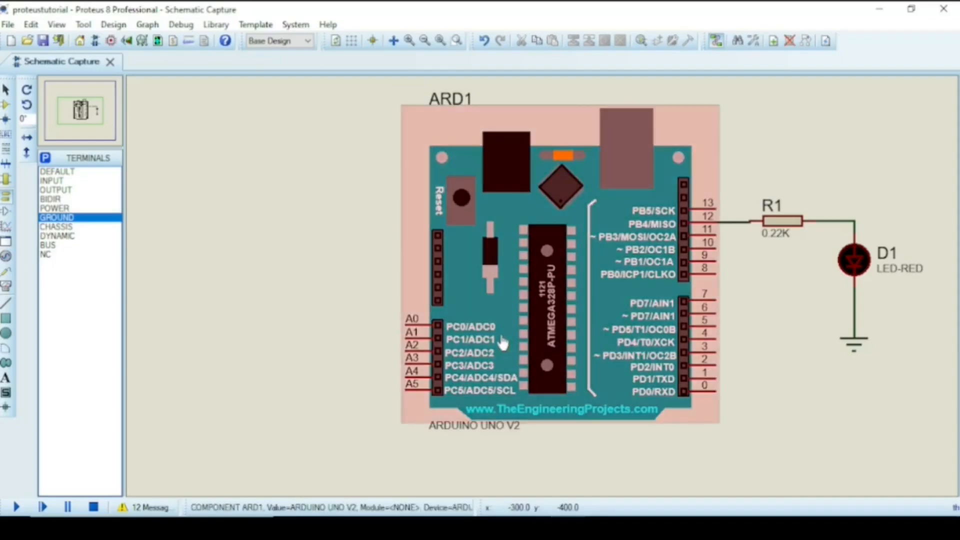
double_click(547, 330)
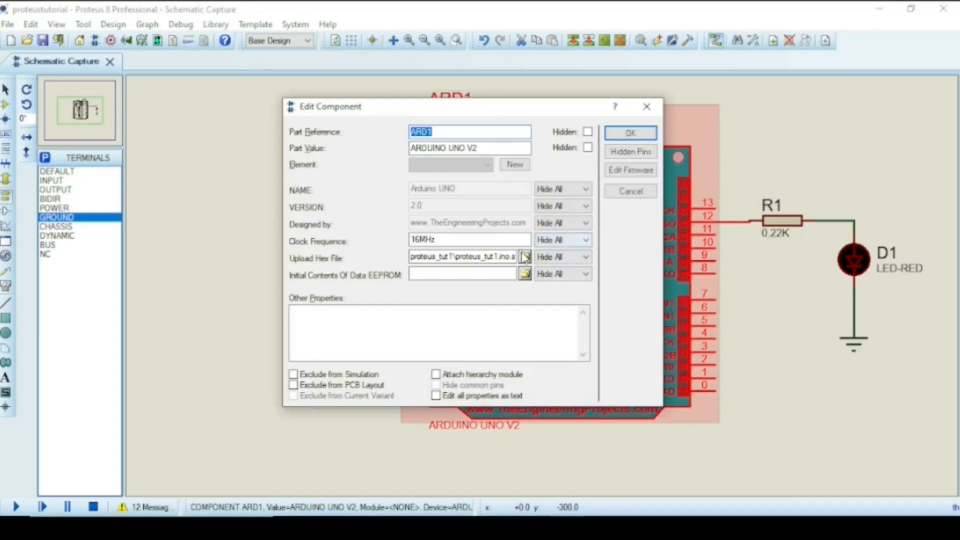
click(525, 259)
double_click(448, 167)
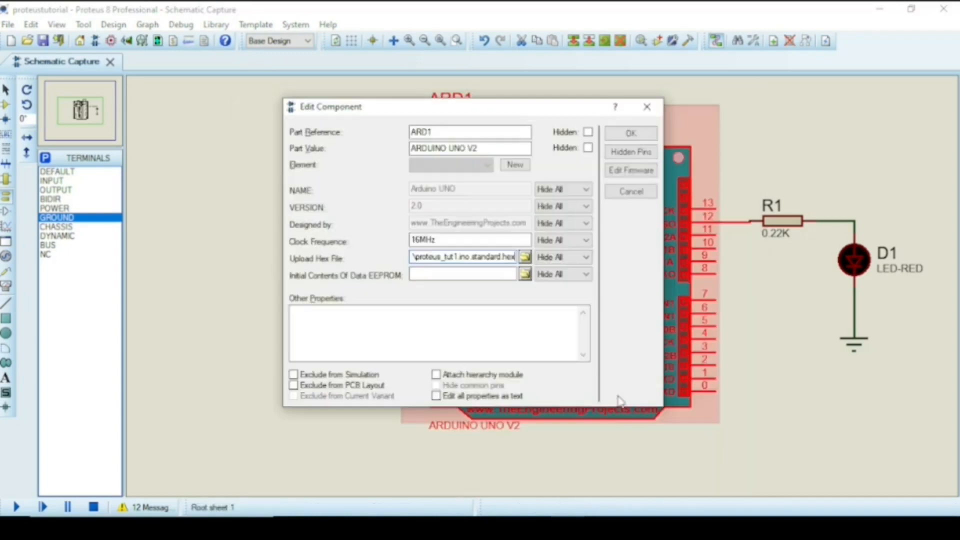
click(630, 134)
click(16, 507)
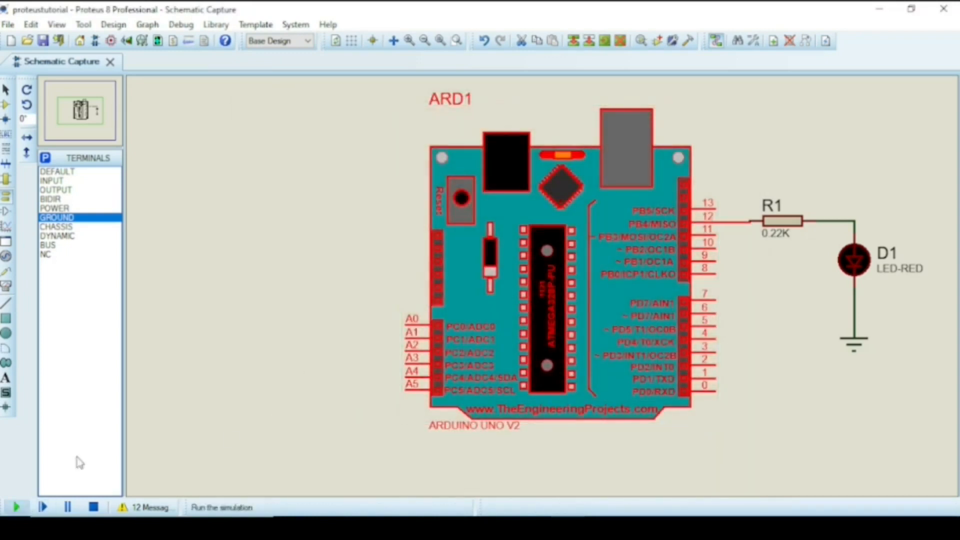